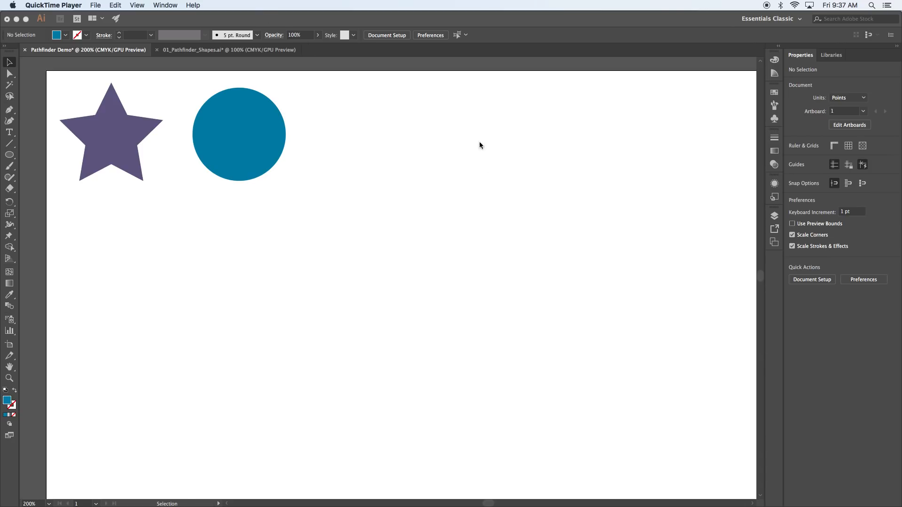
Step: Switch from QuickTime Player to Illustrator, showing the Pathfinder Demo star and circle
left_click(529, 38)
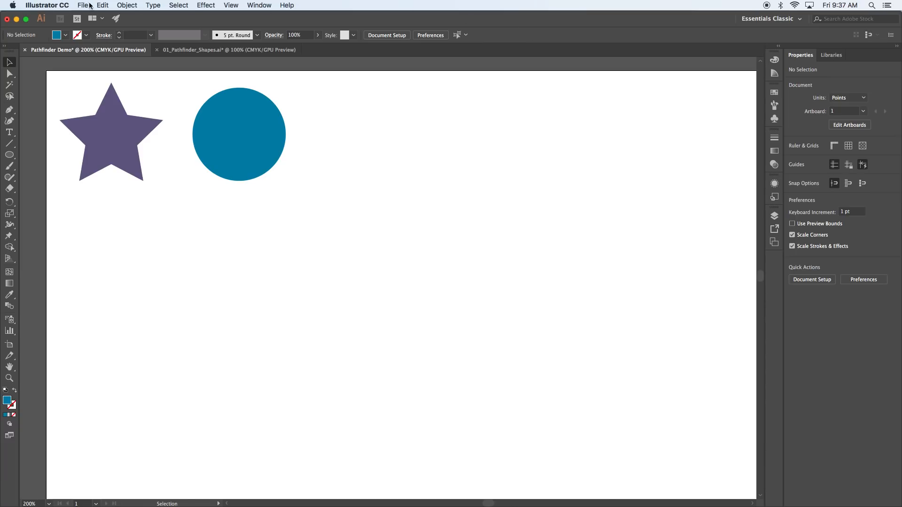
Step: Open the Pathfinder panel from the Window menu, dock it at right, and select the star and circle
left_click(256, 7)
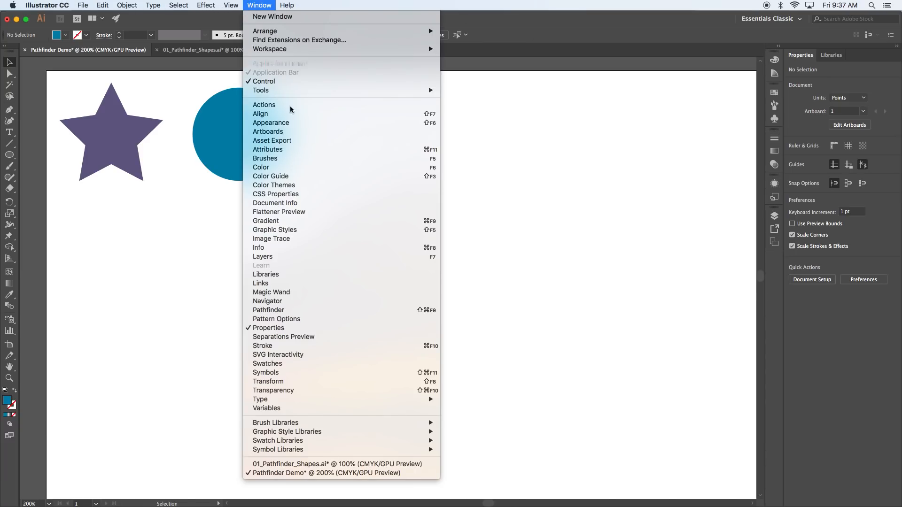
left_click(311, 310)
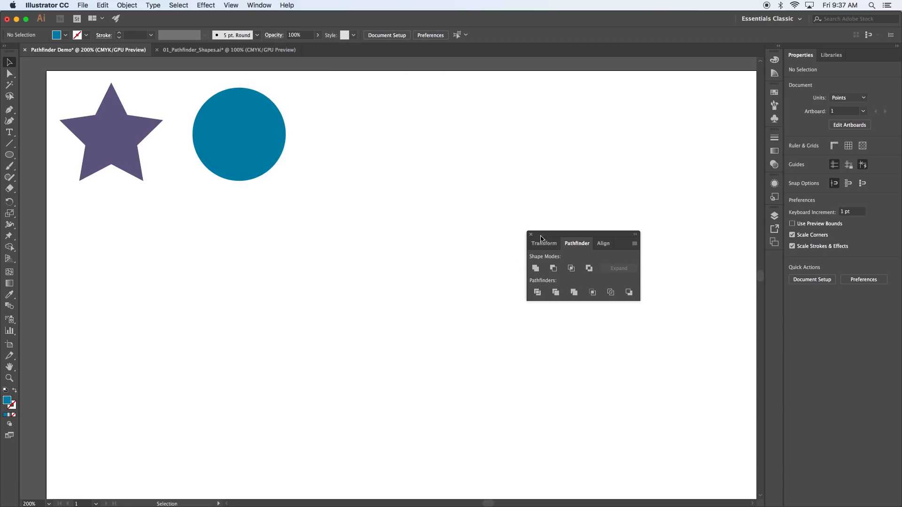
left_click_drag(556, 235, 477, 125)
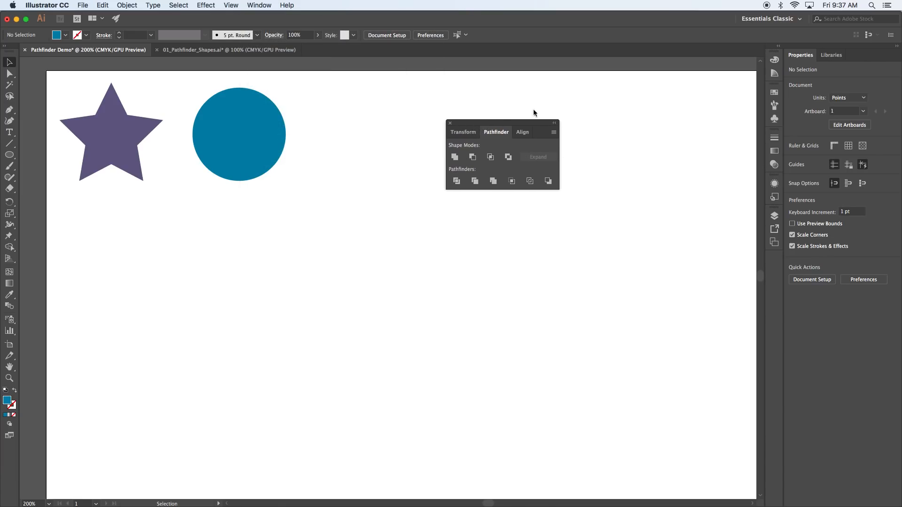
left_click_drag(466, 125, 603, 243)
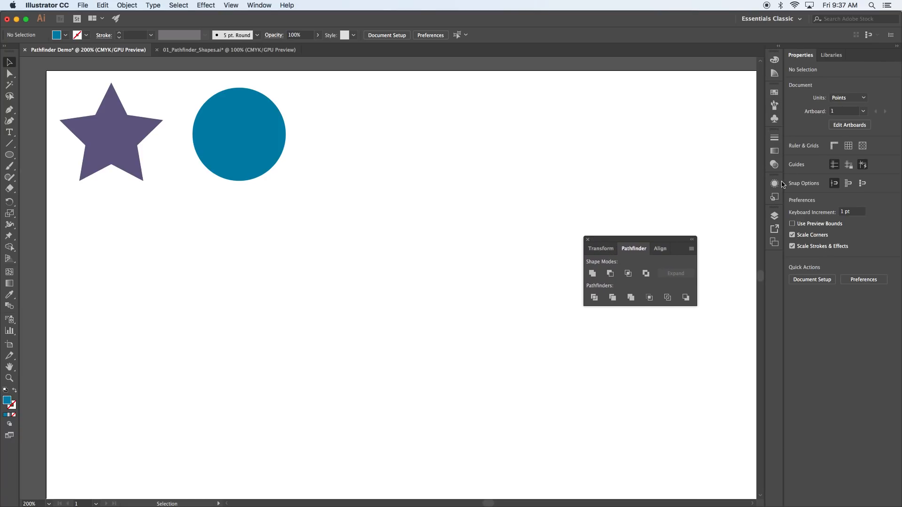
left_click_drag(606, 241, 773, 261)
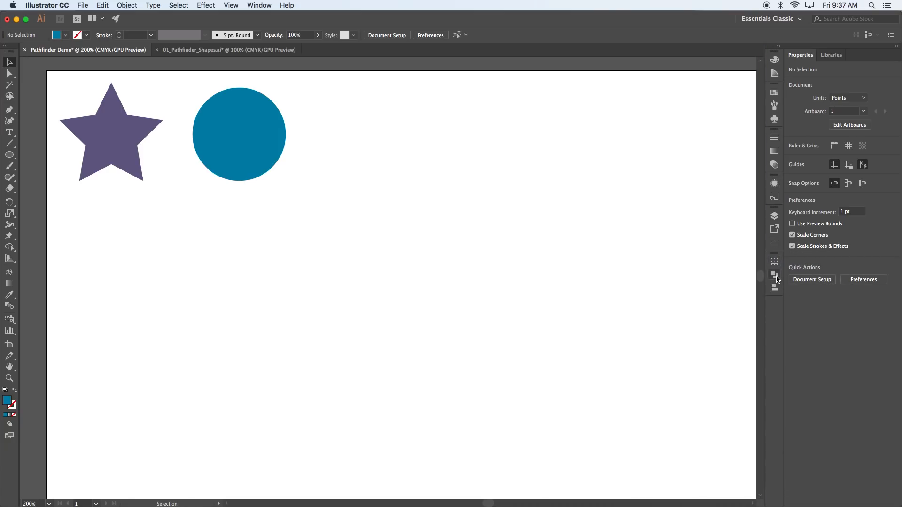
left_click(775, 277)
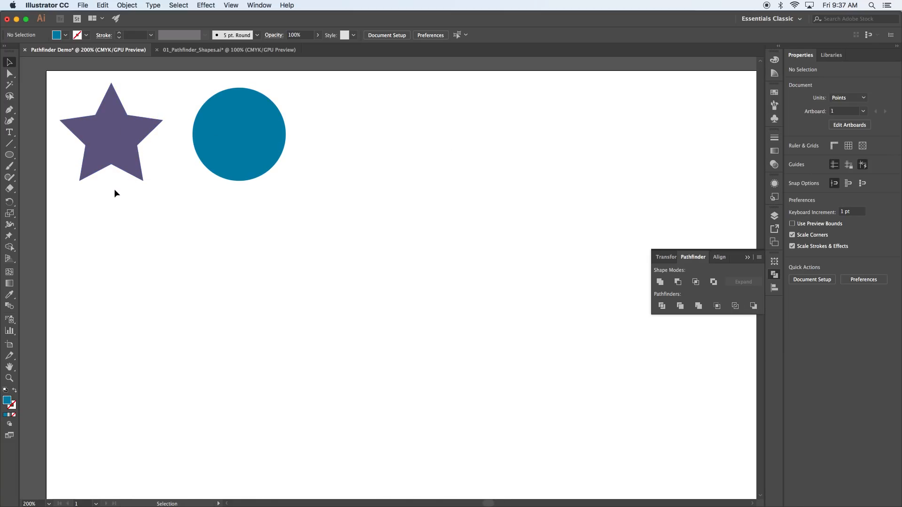
left_click_drag(102, 201, 247, 280)
Step: Duplicate the star and circle below, then centre the star on the circle and bring it to front
left_click(392, 264)
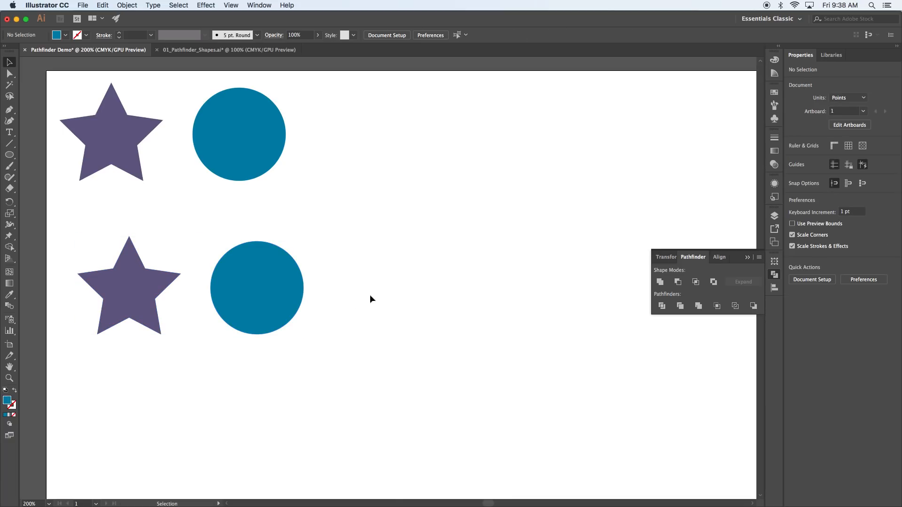
left_click_drag(121, 287, 248, 284)
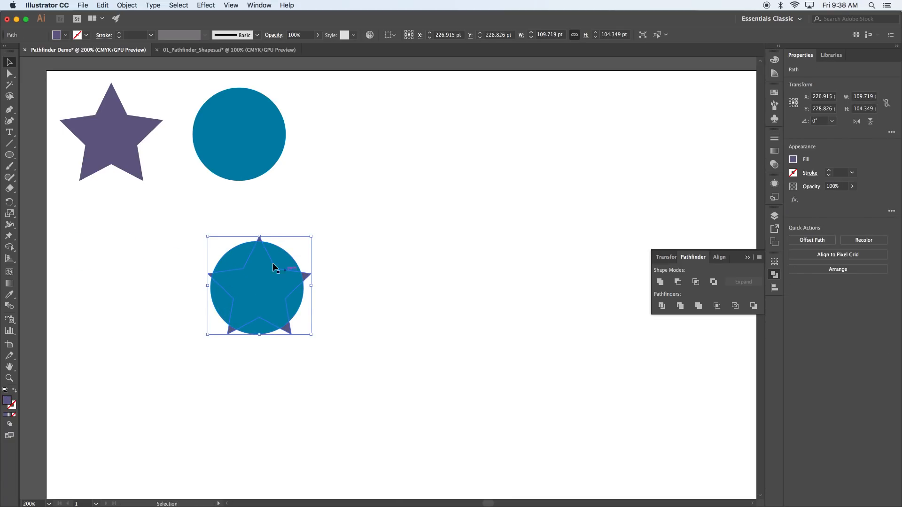
right_click(256, 285)
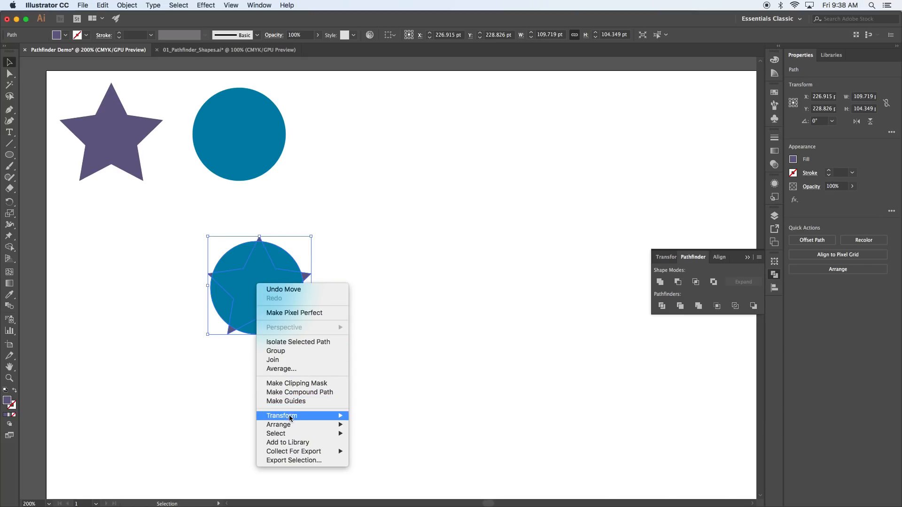
mouse_move(317, 425)
left_click(379, 424)
left_click(369, 357)
left_click_drag(270, 301, 268, 295)
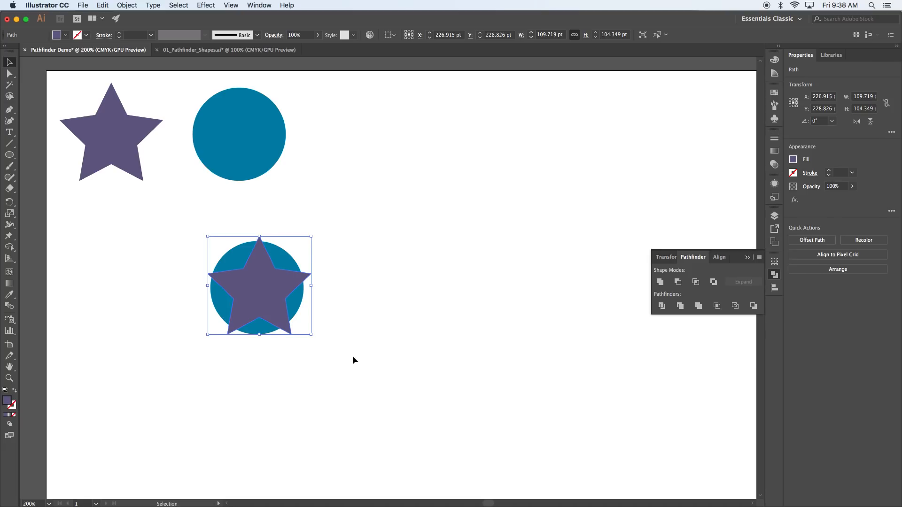
Step: Select both overlapping shapes and merge them into one purple shape with Unite
left_click_drag(336, 346, 194, 239)
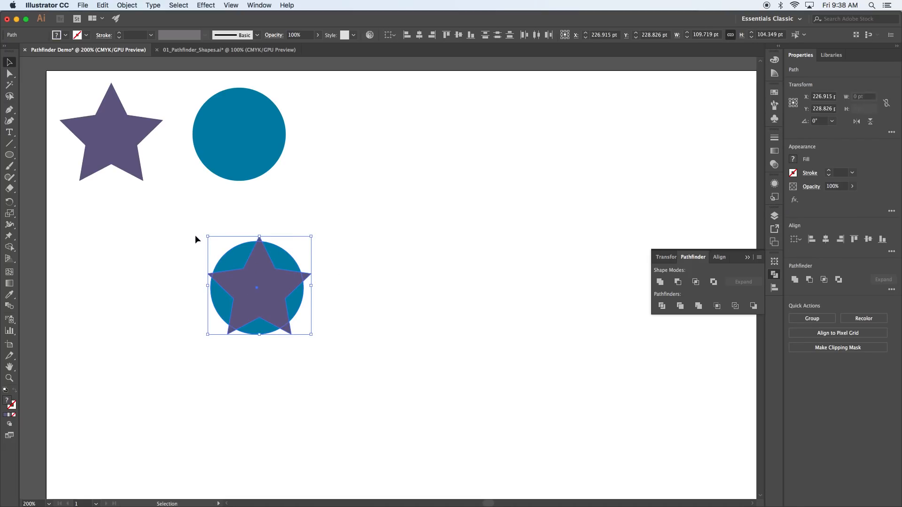
left_click(660, 282)
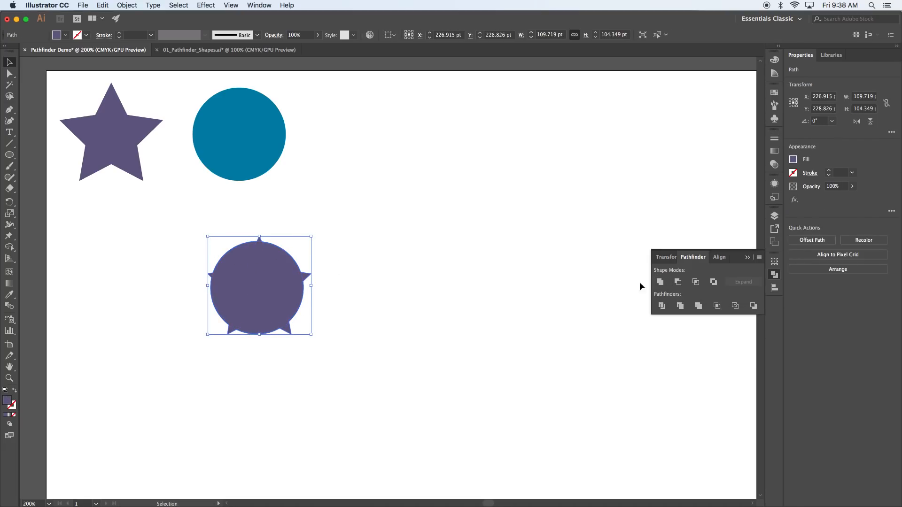
left_click(448, 255)
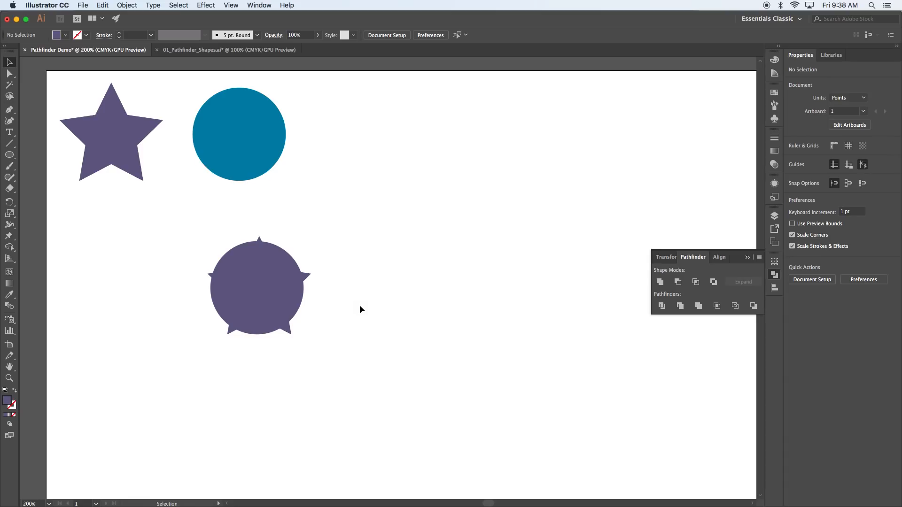
Step: Move and enlarge the united shape, then undo back to the separate star and circle
left_click_drag(281, 299, 160, 291)
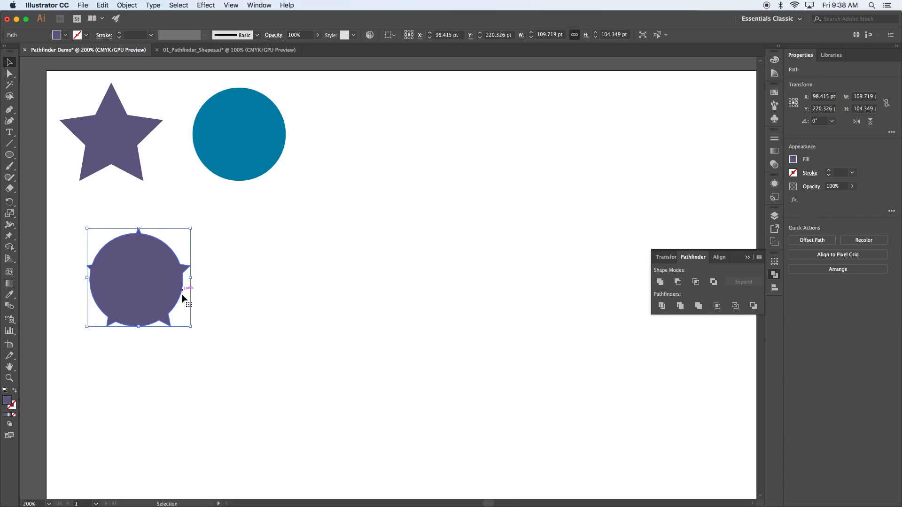
left_click_drag(190, 326, 450, 447)
left_click(346, 324)
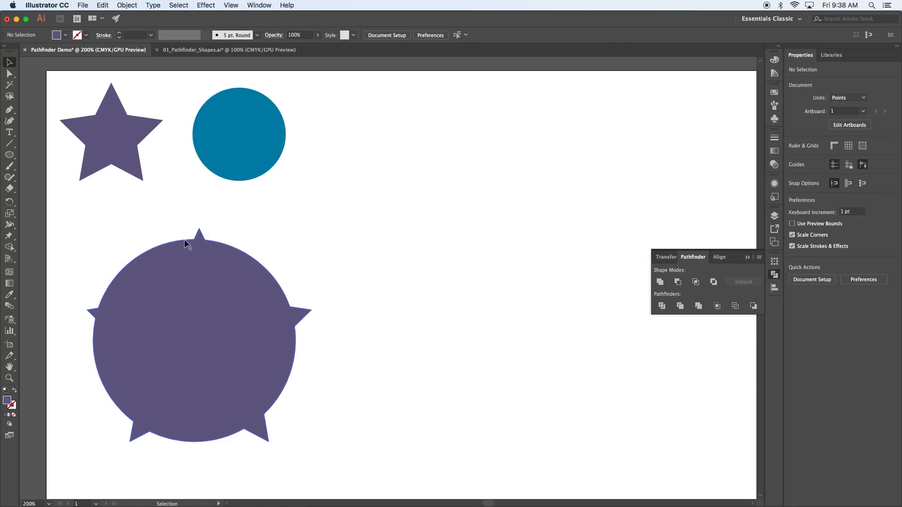
left_click_drag(241, 347, 267, 337)
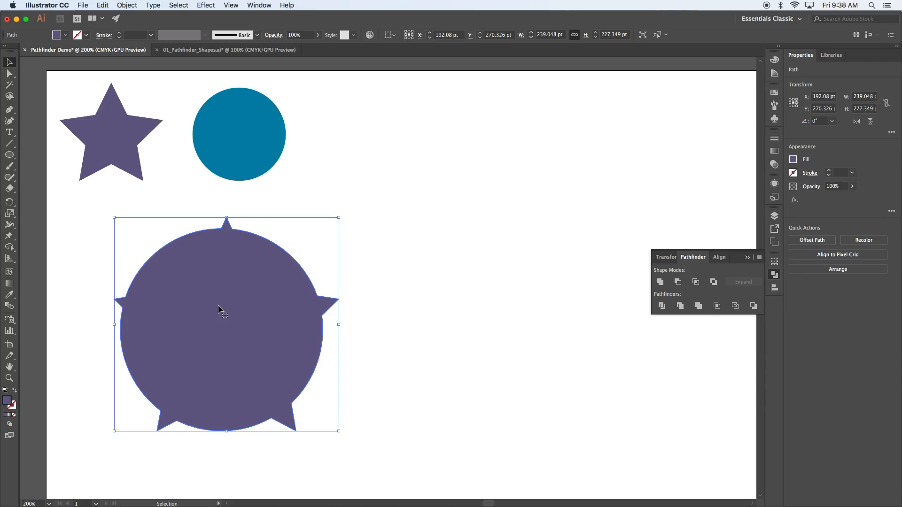
key("a")
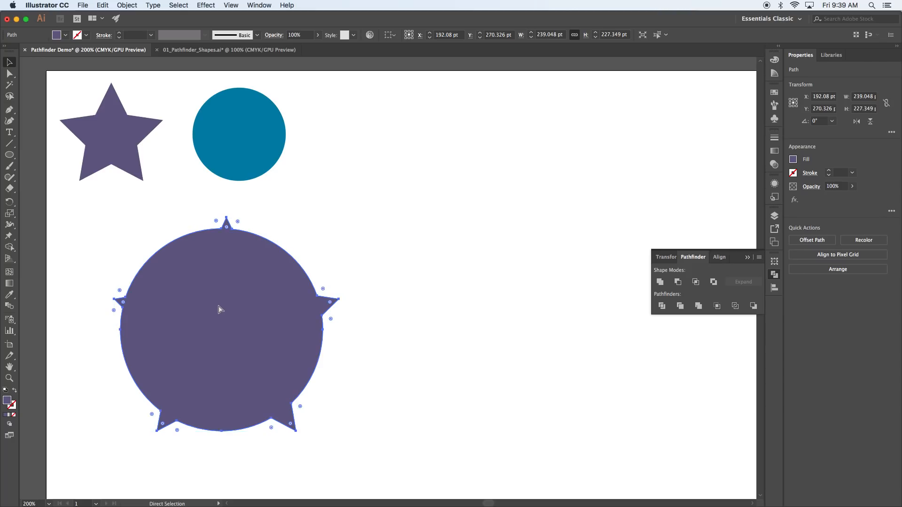
key("super+z")
key("super+z")
key("super+z")
Step: Offset the star over the circle and cut it out with Minus Front
key("v")
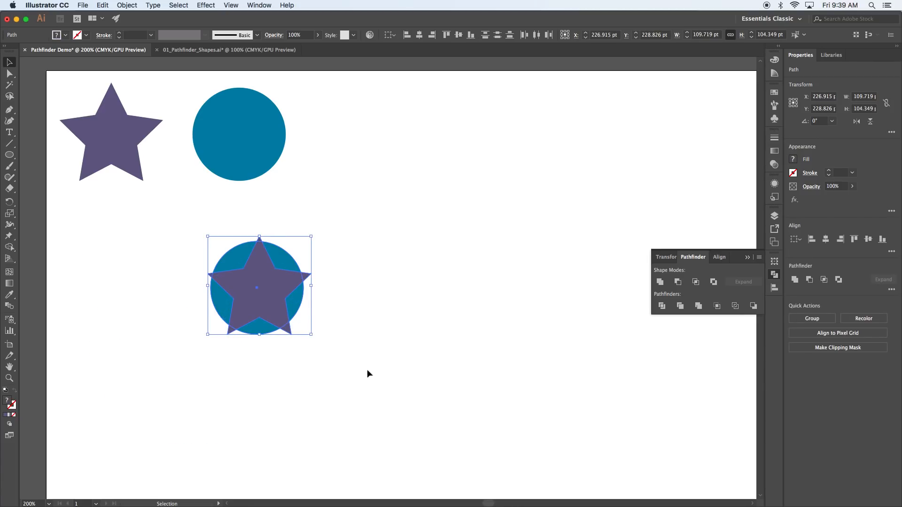
left_click(349, 360)
mouse_move(276, 289)
left_mouse_down()
mouse_move(289, 292)
mouse_move(271, 288)
left_mouse_up()
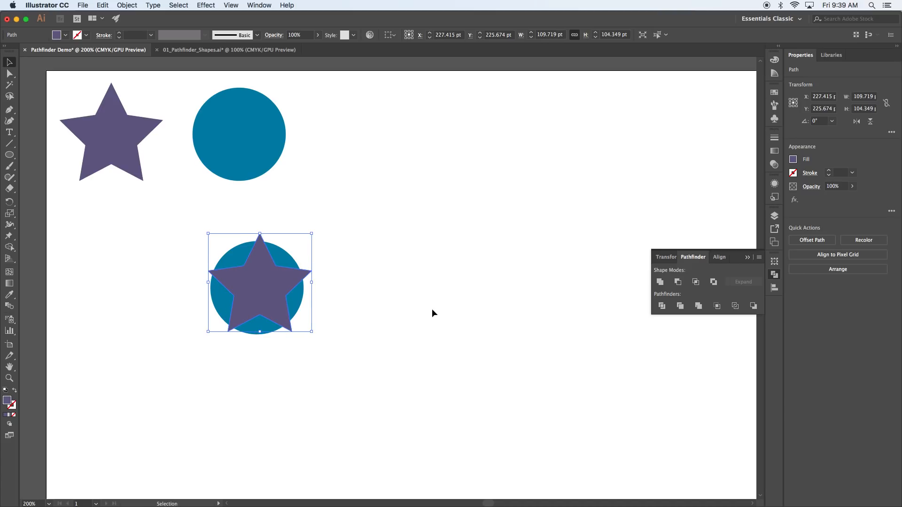
left_click(372, 243)
left_click_drag(362, 216, 232, 336)
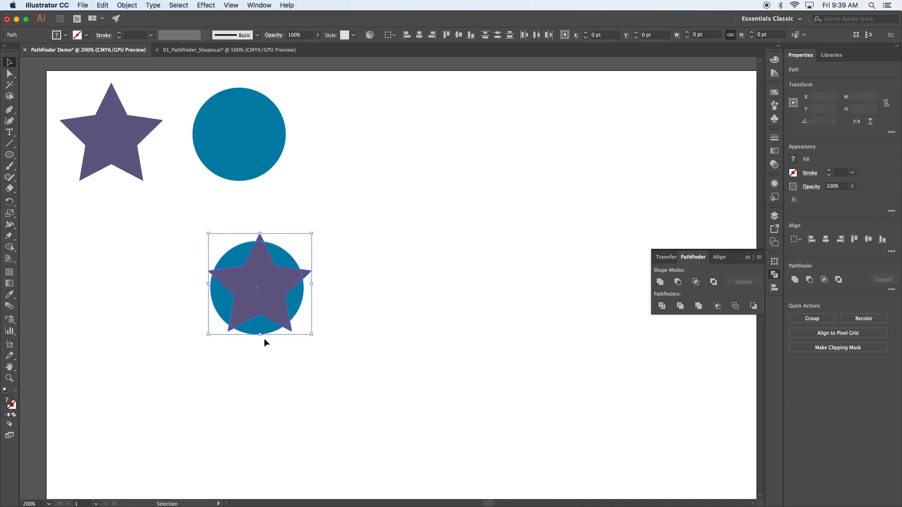
left_click(679, 283)
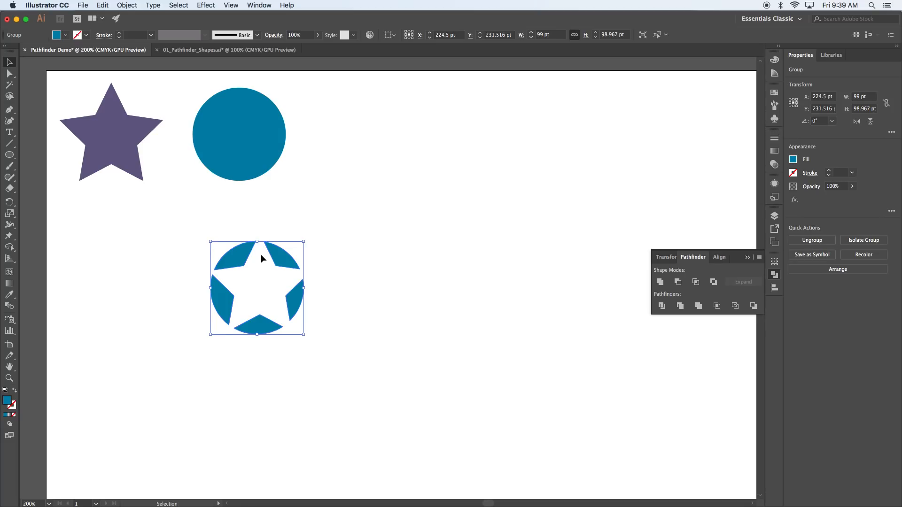
Step: Reposition the star-cut circle group on the artboard
left_click(334, 268)
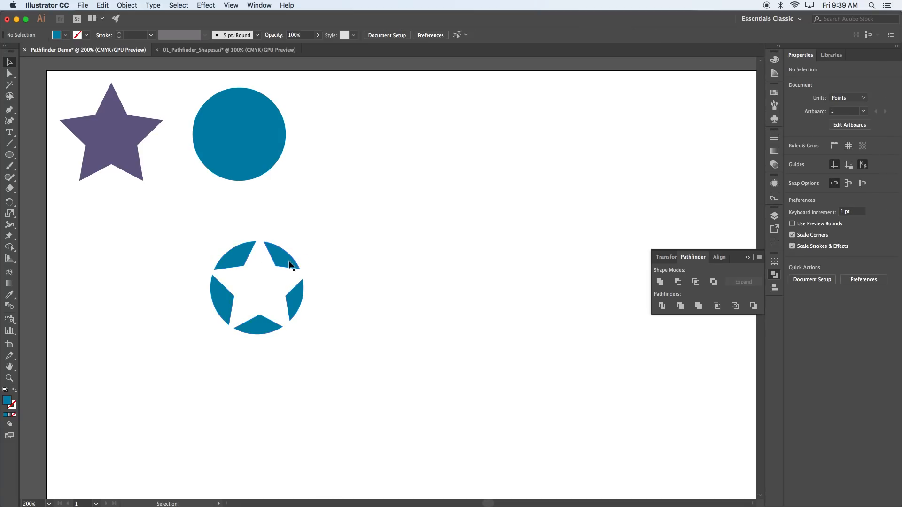
left_click_drag(291, 268, 292, 266)
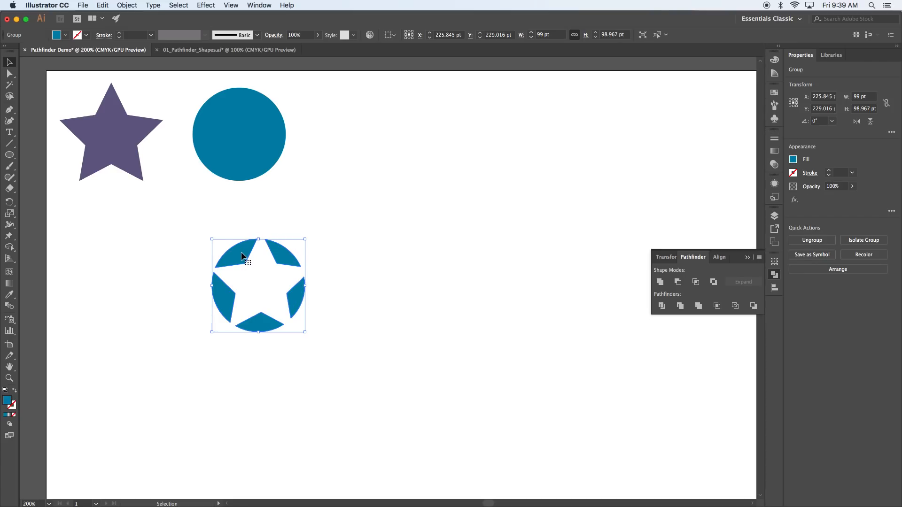
left_click_drag(291, 266, 327, 285)
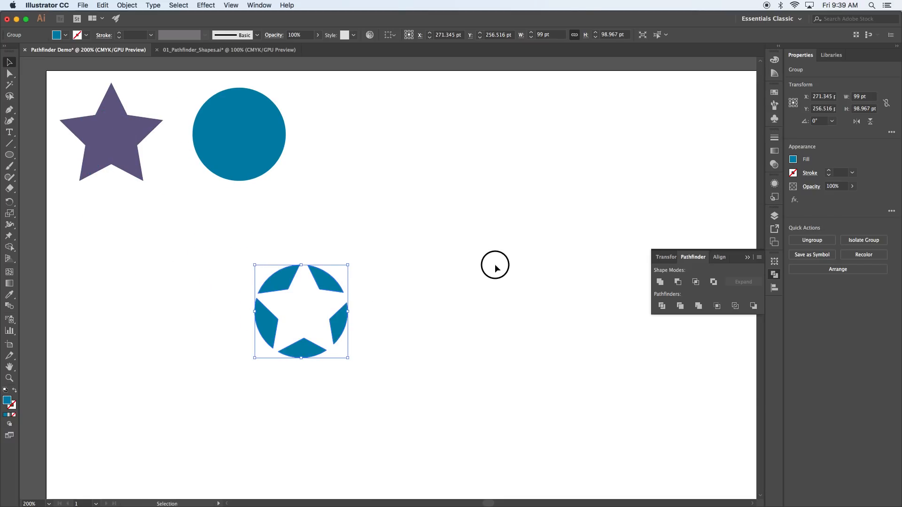
left_click(495, 266)
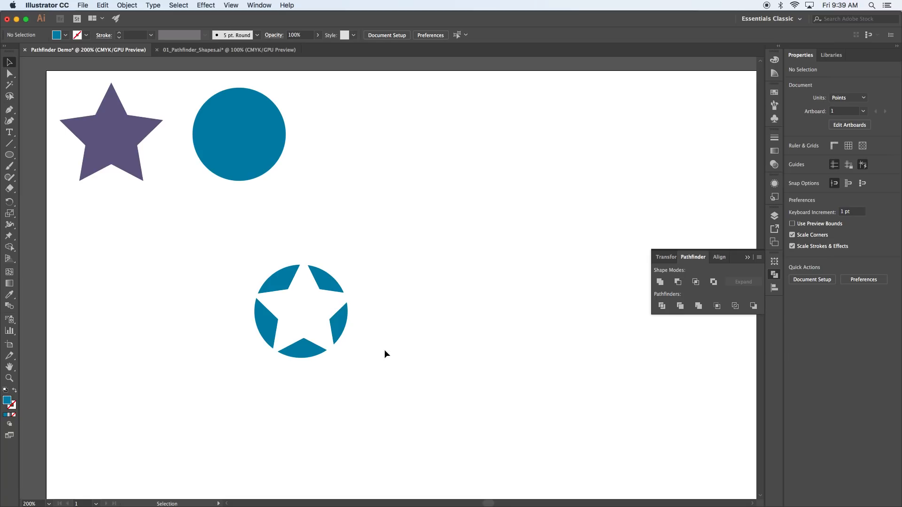
Step: Undo Minus Front, enlarge the star to about 123 × 117 pt and centre it over the circle
key("super+z")
key("super+z")
key("super+z")
key("super+z")
key("super+z")
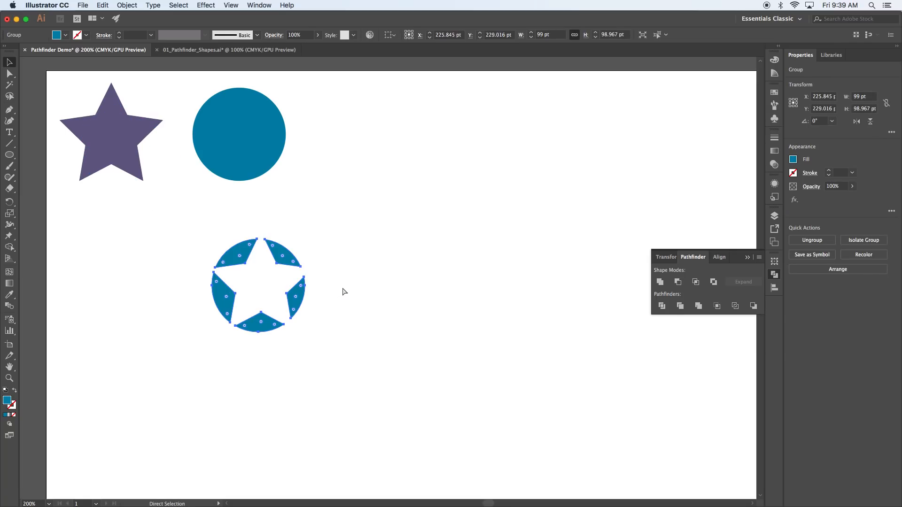
key("v")
left_click(360, 311)
left_click_drag(268, 280, 254, 295)
left_click_drag(308, 332, 321, 343)
left_click_drag(275, 300, 271, 295)
Step: Select the star and circle and keep only their overlap with Intersect
left_click_drag(364, 295, 192, 252)
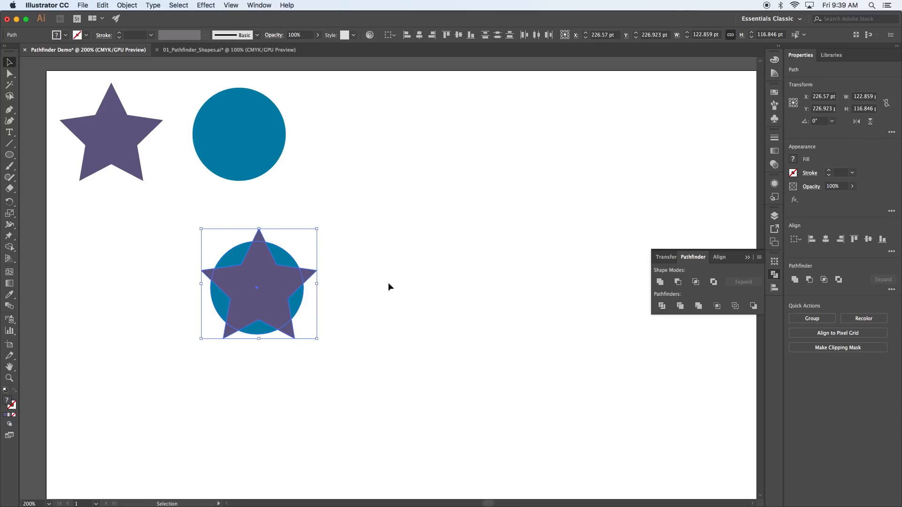
left_click(698, 286)
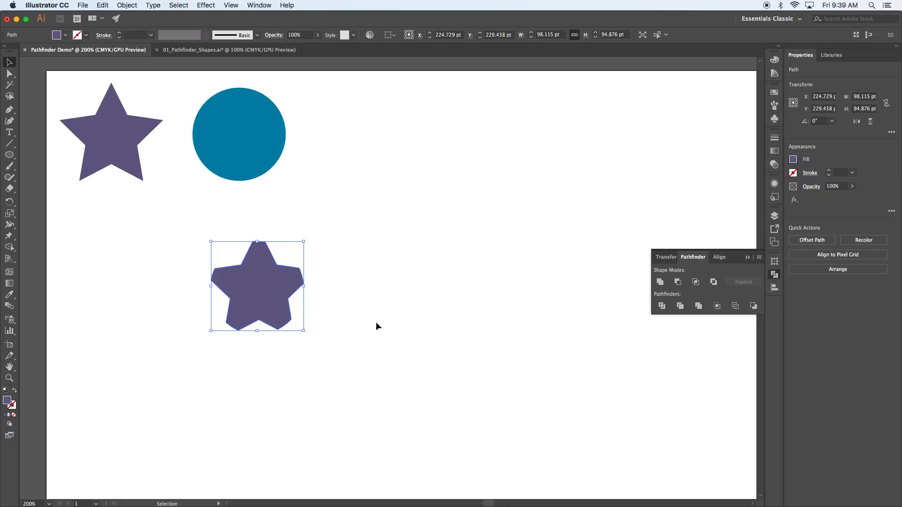
left_click(367, 263)
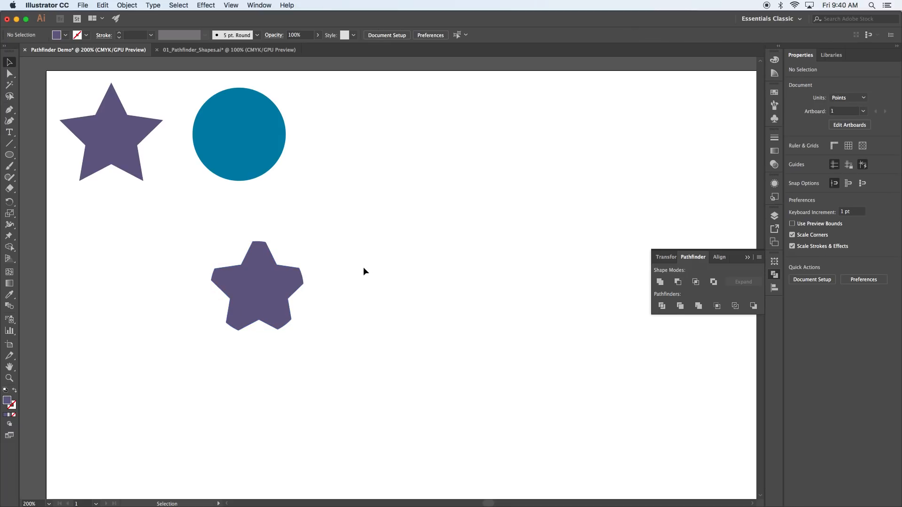
Step: Undo Intersect, apply Exclude to the star and circle, and move the result
left_click(282, 282)
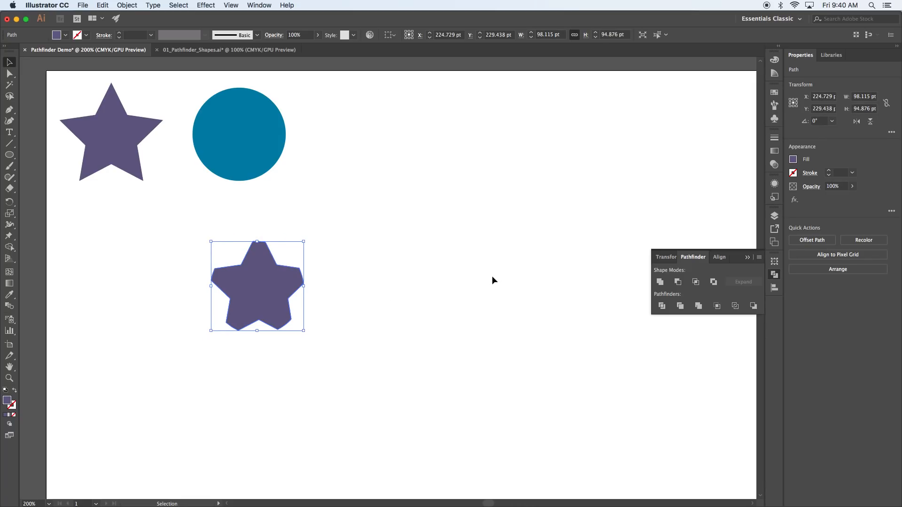
key("super+z")
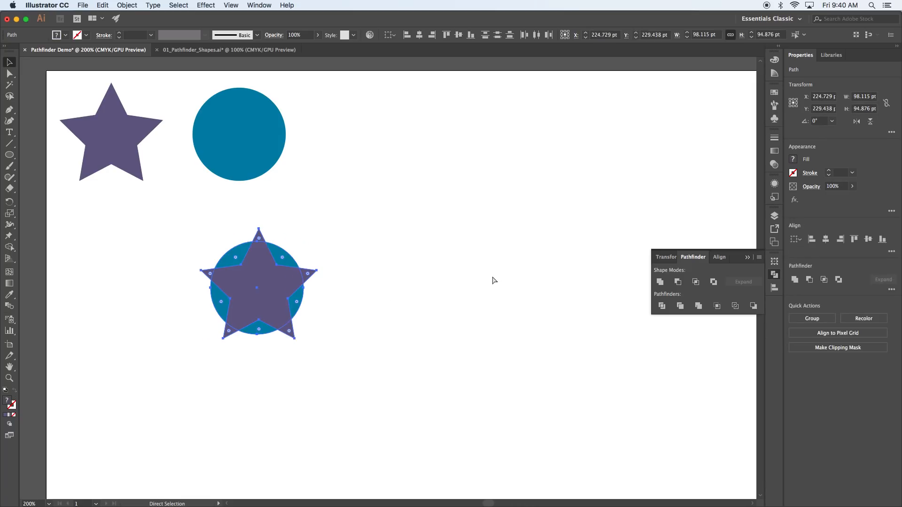
left_click(714, 283)
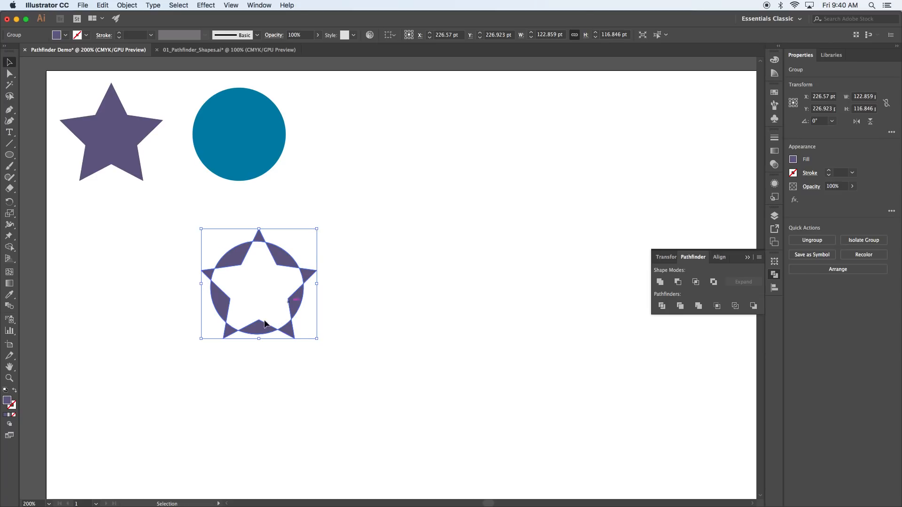
left_click(406, 318)
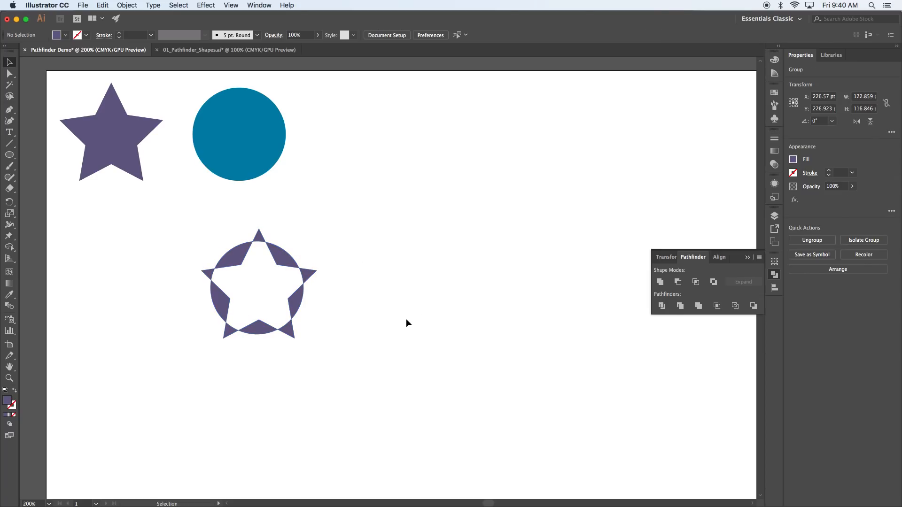
left_click_drag(297, 260, 345, 331)
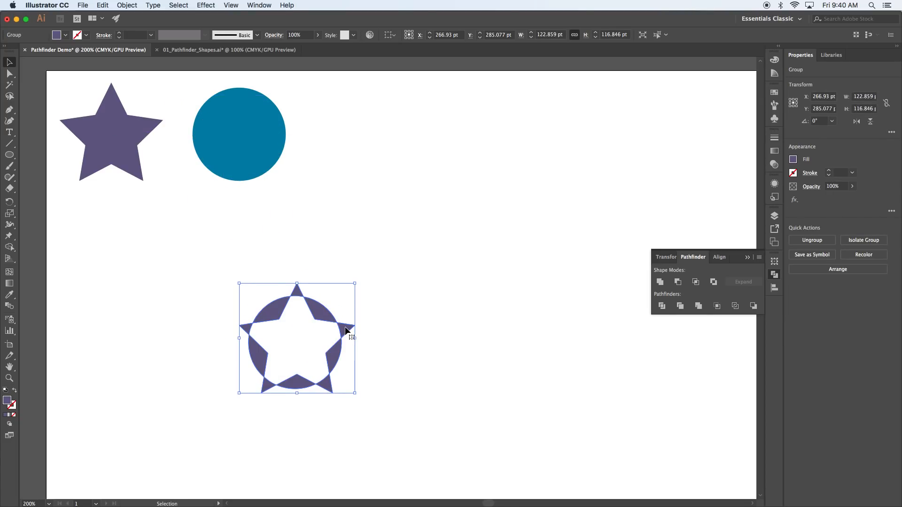
Step: Undo the move and Exclude, then select both restored star and circle
key("super+z")
key("super+z")
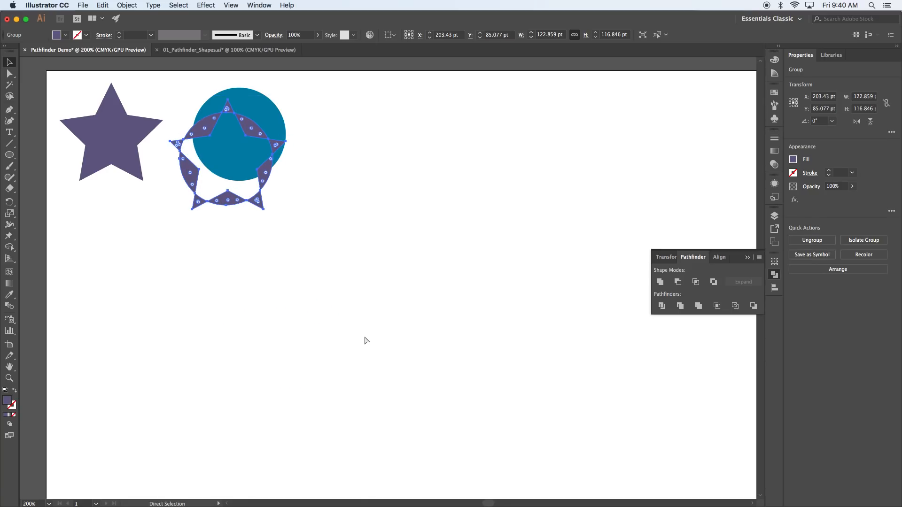
key("super+z")
key("super+z")
left_click(417, 309)
left_click(278, 283)
left_click(455, 279)
left_click_drag(403, 250, 261, 272)
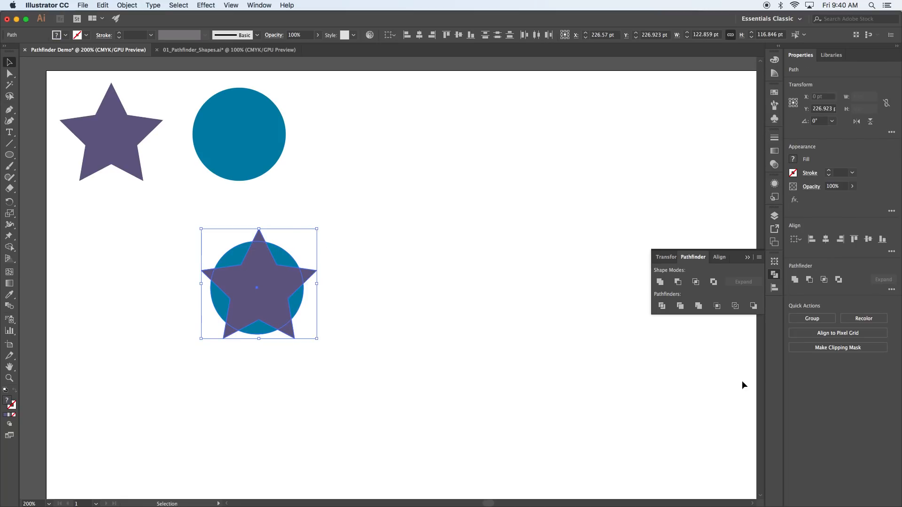
Step: Apply Divide to the star and circle and zoom in on the pieces
left_click(662, 307)
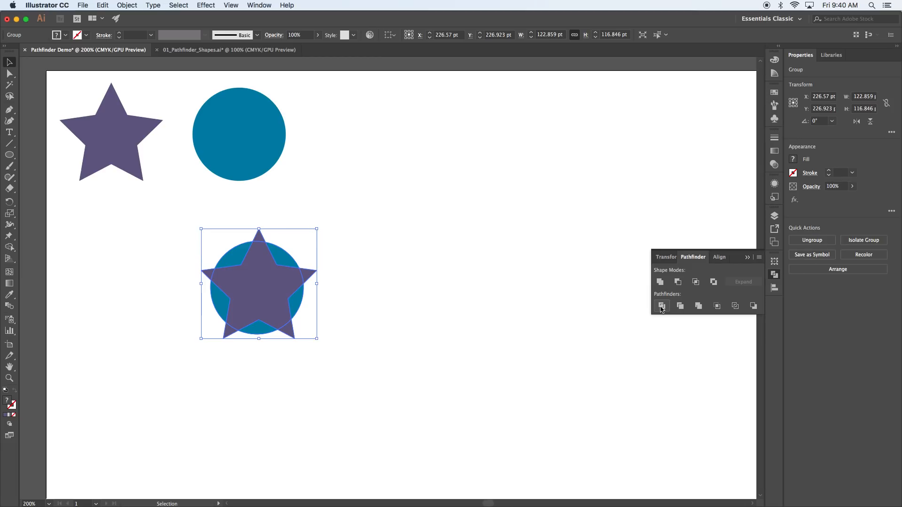
left_click(494, 348)
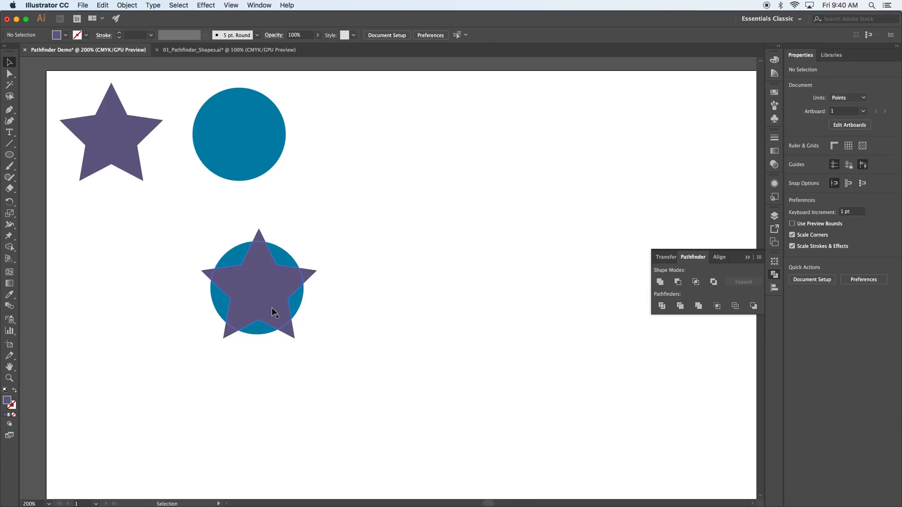
key("super+equal")
key("super+equal")
key("super+equal")
left_click_drag(262, 312, 443, 327)
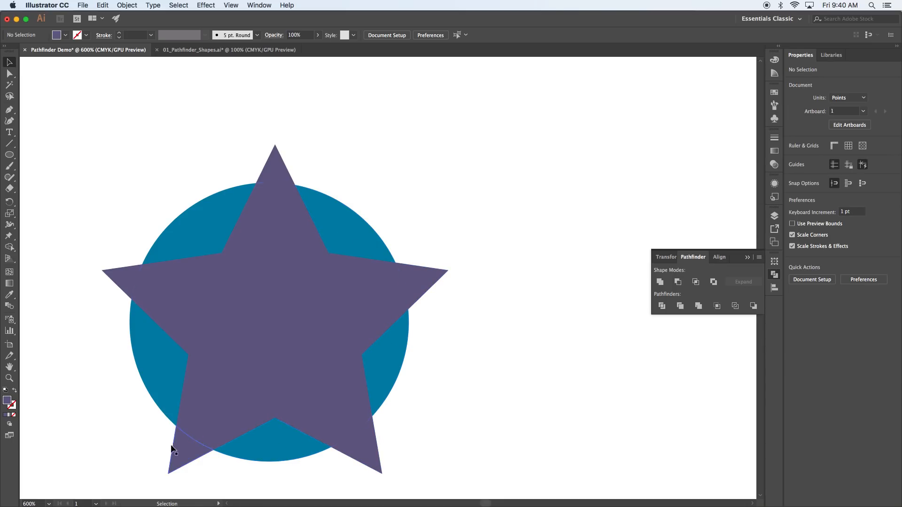
Step: Ungroup the divided pieces and switch to the Direct Selection tool
left_click(261, 385)
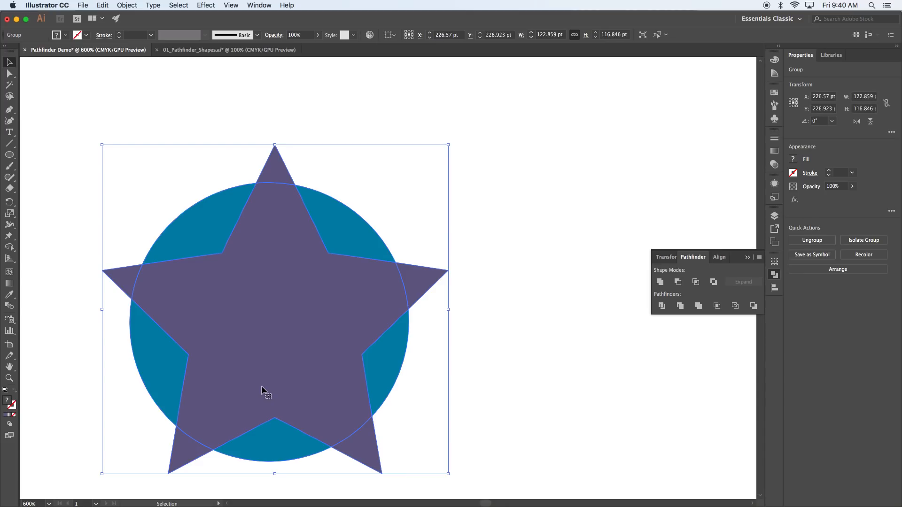
right_click(261, 385)
left_click(282, 437)
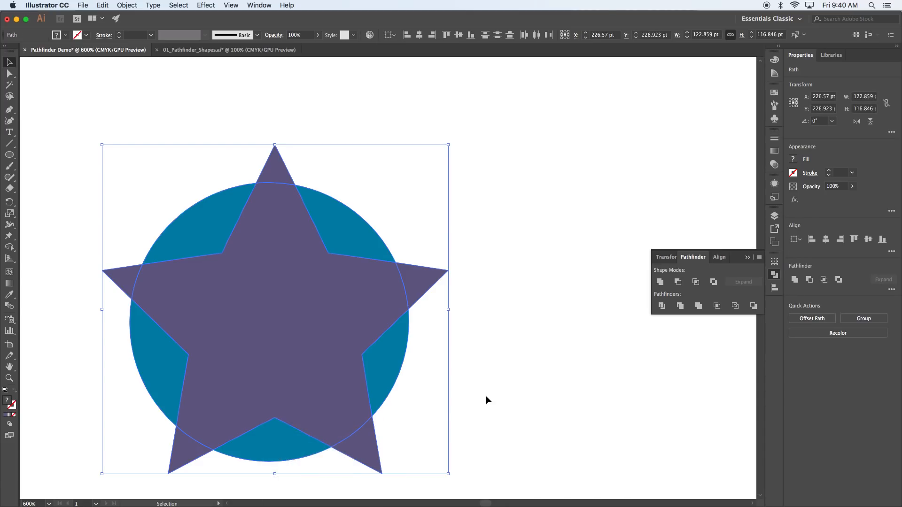
left_click(166, 186)
left_click(10, 74)
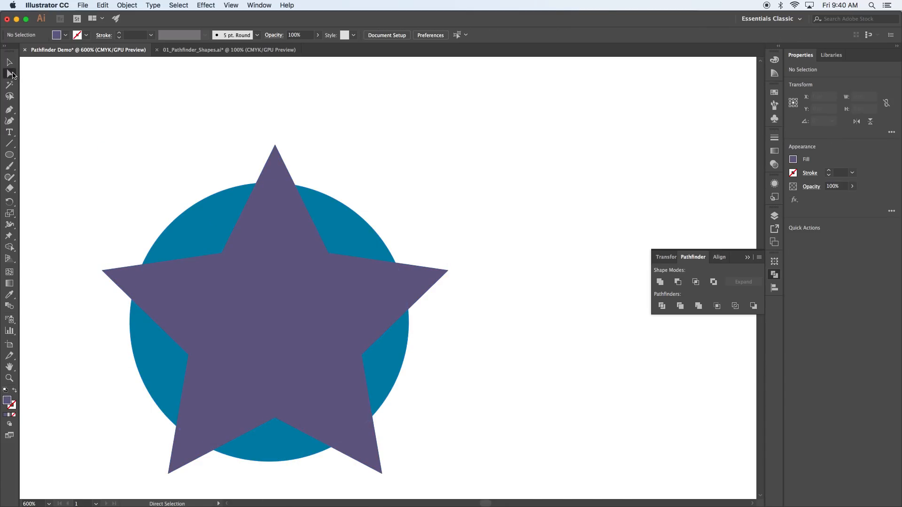
Step: Pull the star's top, right and left tips and the blue circle pieces outward
left_click(277, 172)
left_click_drag(277, 172, 280, 159)
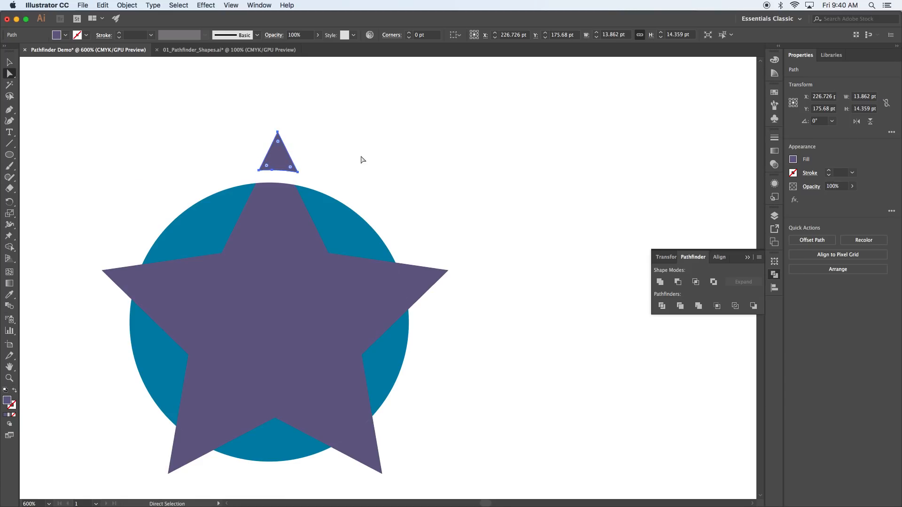
left_click_drag(416, 275, 425, 271)
left_click_drag(352, 230, 365, 223)
left_click_drag(209, 222, 198, 209)
left_click_drag(120, 282, 108, 278)
left_click_drag(149, 346, 131, 346)
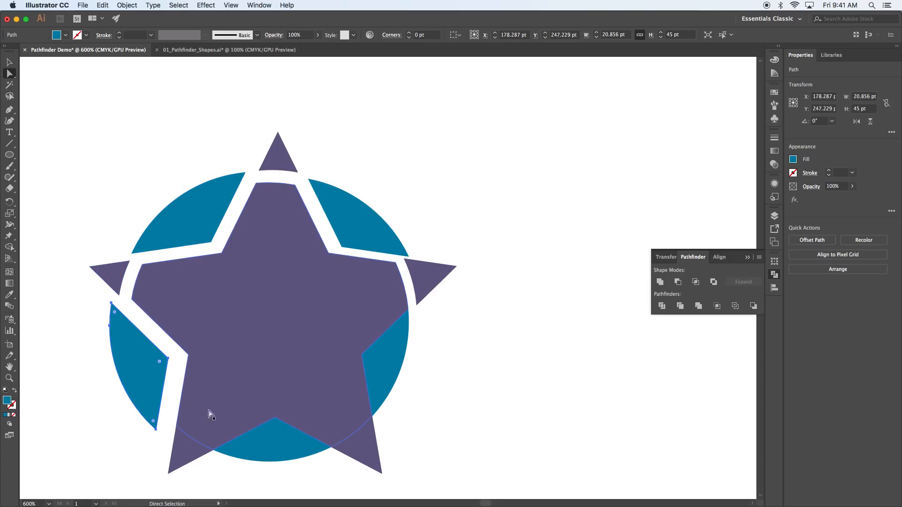
left_click_drag(274, 450, 279, 463)
left_click_drag(397, 364, 419, 370)
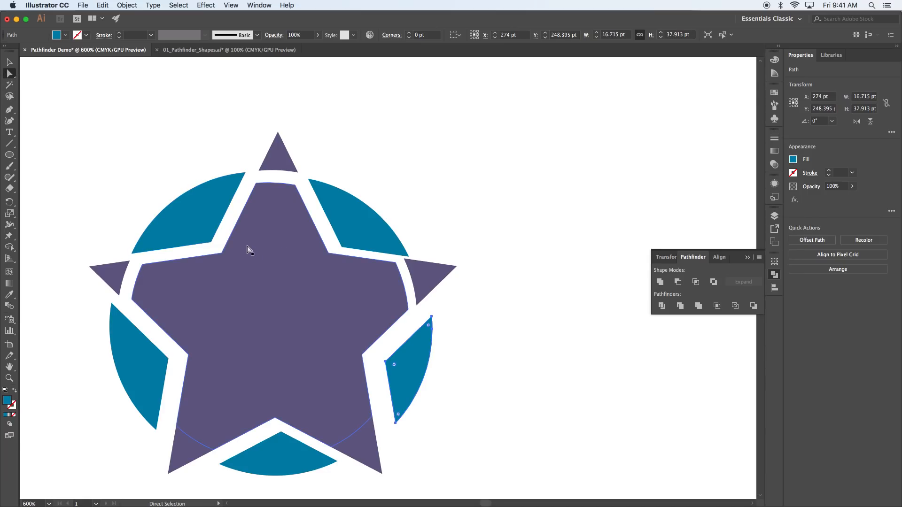
Step: Fill the upper-left circle piece with a dark blue swatch
left_click(193, 235)
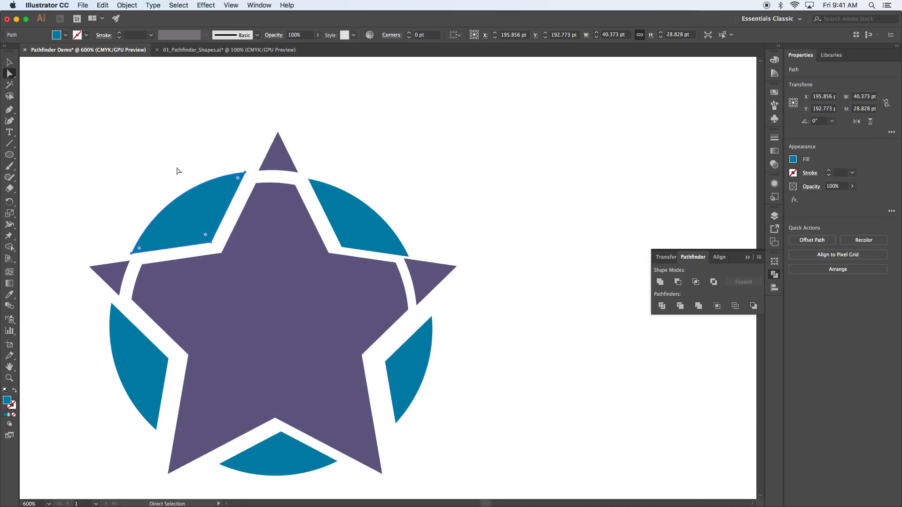
left_click(65, 35)
left_click(59, 51)
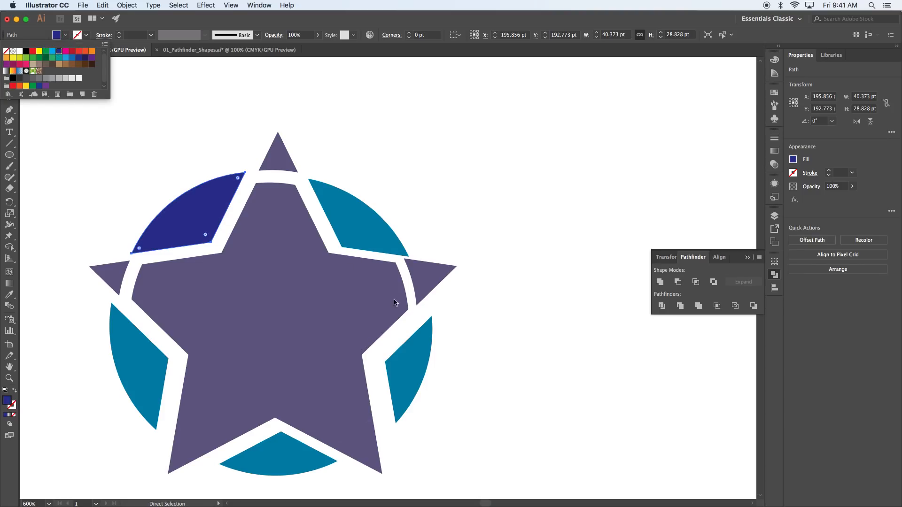
Step: Pull the star's bottom-left and bottom-right tips outward, then zoom out to the artboard
left_click(178, 458)
left_click_drag(181, 459, 176, 466)
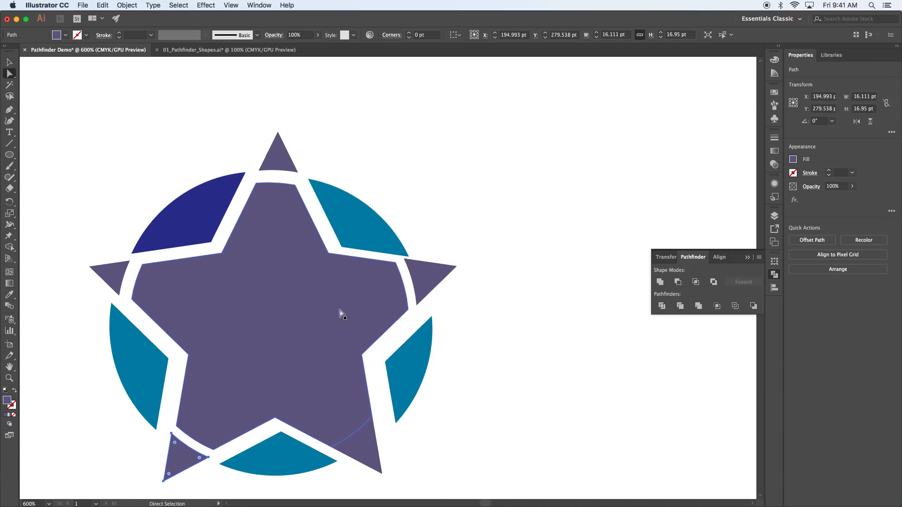
left_click_drag(366, 452, 375, 456)
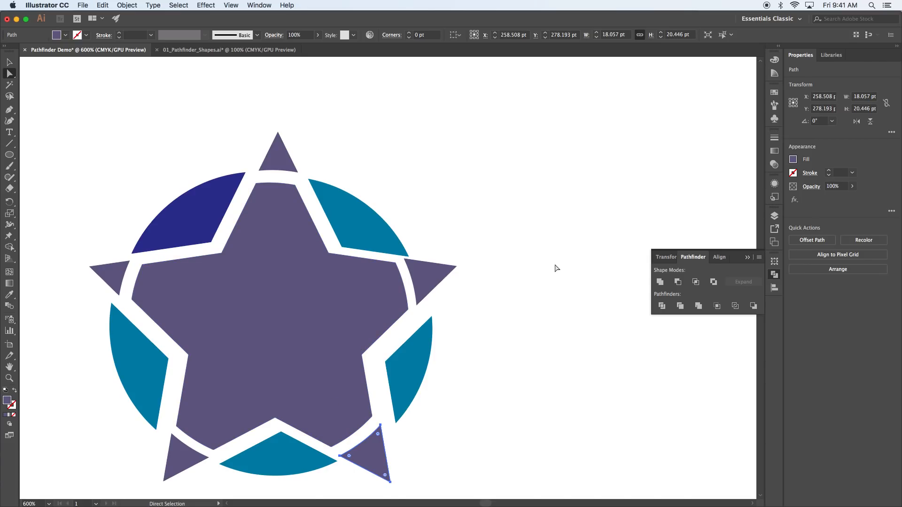
key("super+minus")
key("super+minus")
key("super+minus")
key("super+minus")
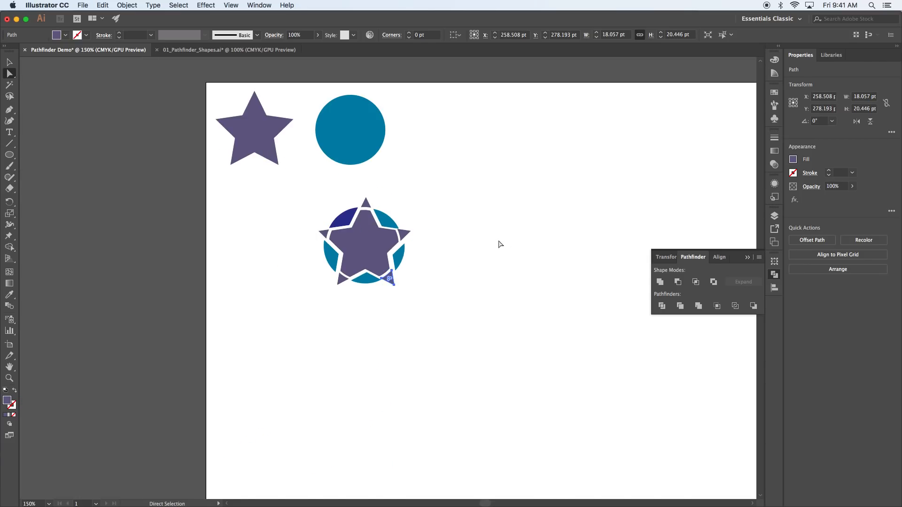
Step: Duplicate the original star and circle below the divided artwork
left_click(502, 243)
key("v")
left_click_drag(408, 151, 177, 125)
left_click_drag(266, 129, 452, 370)
left_click(350, 405)
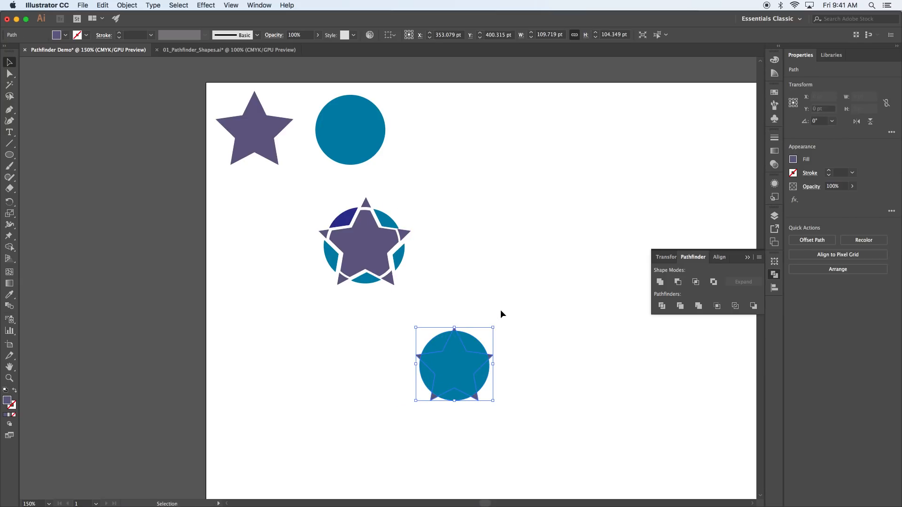
Step: Send the copied circle behind the star with Arrange > Send to Back
left_click(478, 345)
right_click(478, 344)
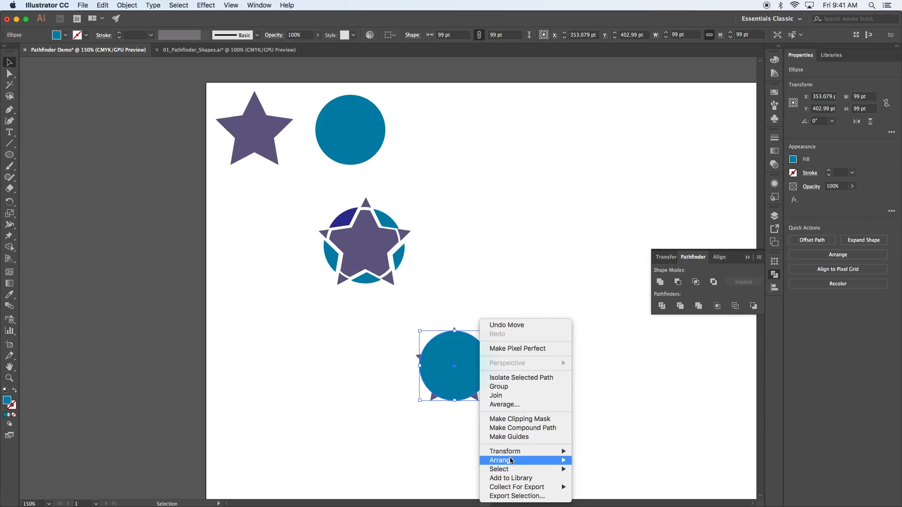
mouse_move(503, 460)
left_click(593, 482)
left_click(556, 381)
Step: Select both copies, apply Trim, and zoom in on the trimmed group
left_click_drag(556, 381, 398, 350)
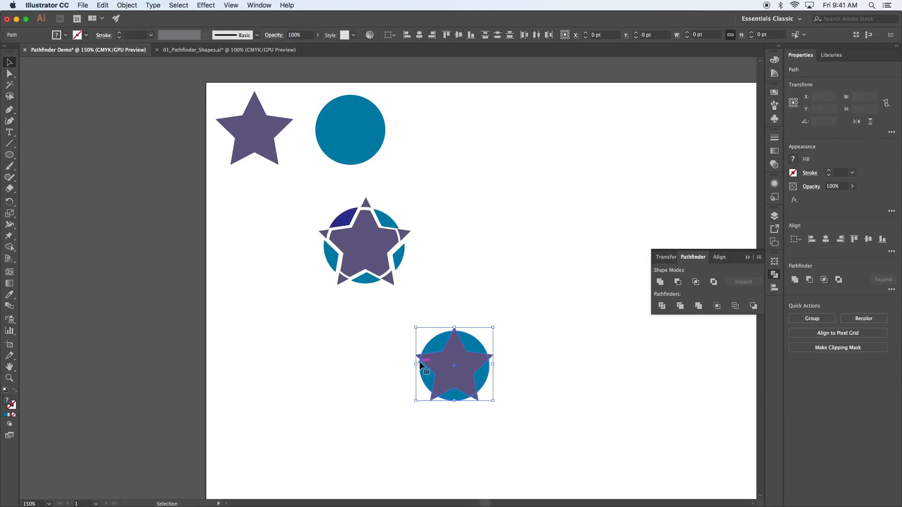
left_click(680, 306)
key("a")
key("super+equal")
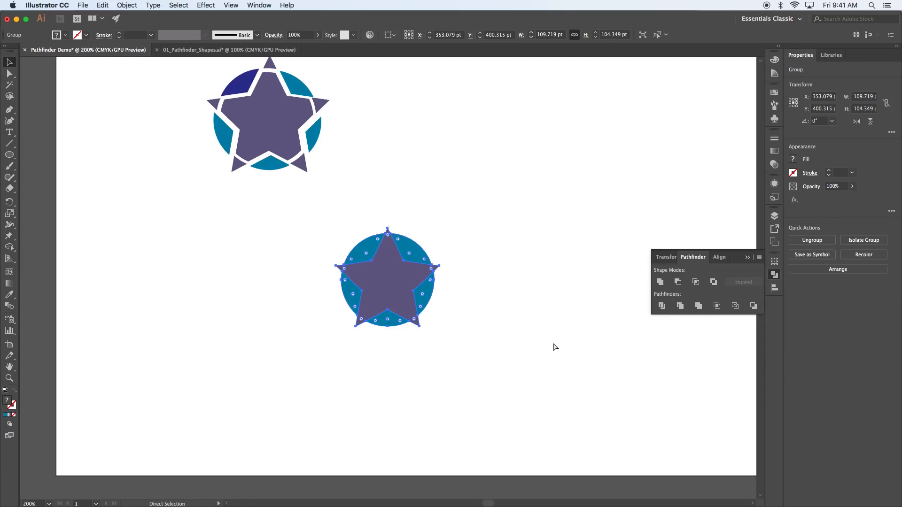
key("super+equal")
key("super+equal")
key("super+equal")
key("v")
left_click(576, 278)
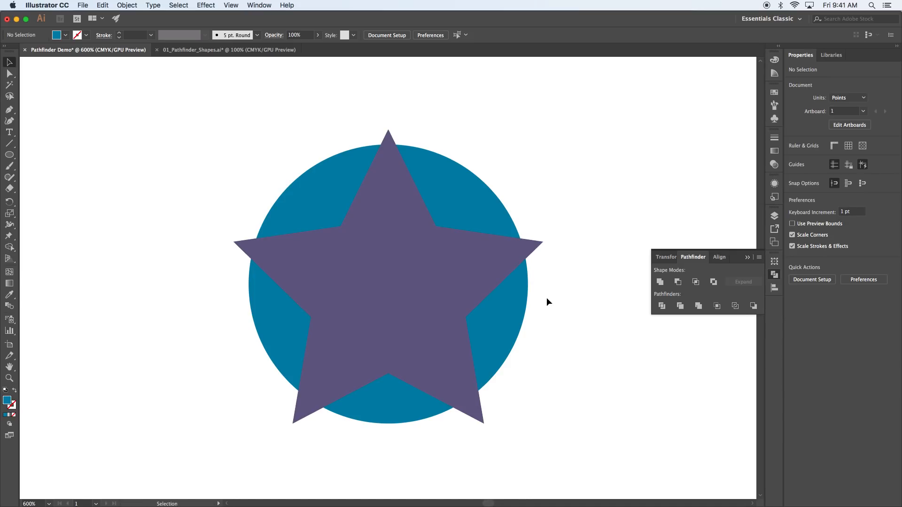
left_click_drag(421, 297, 375, 296)
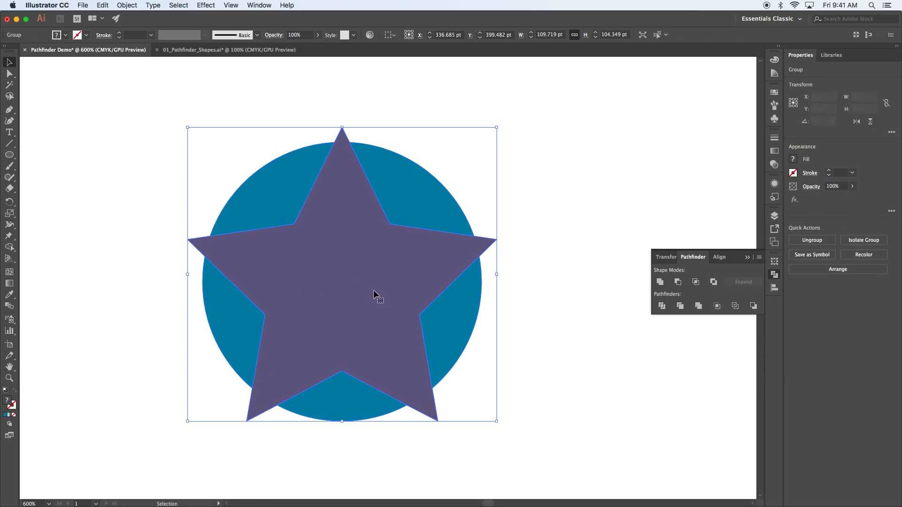
right_click(374, 296)
left_click(398, 370)
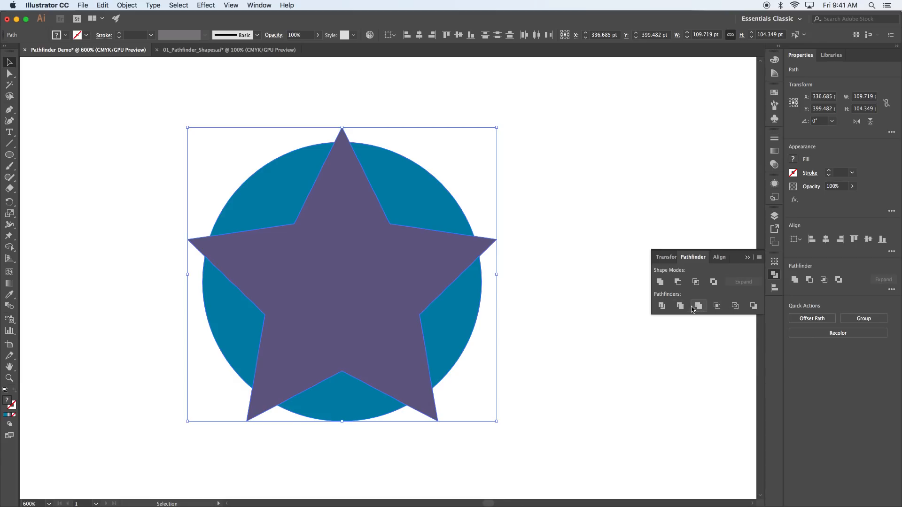
left_click_drag(439, 281, 635, 284)
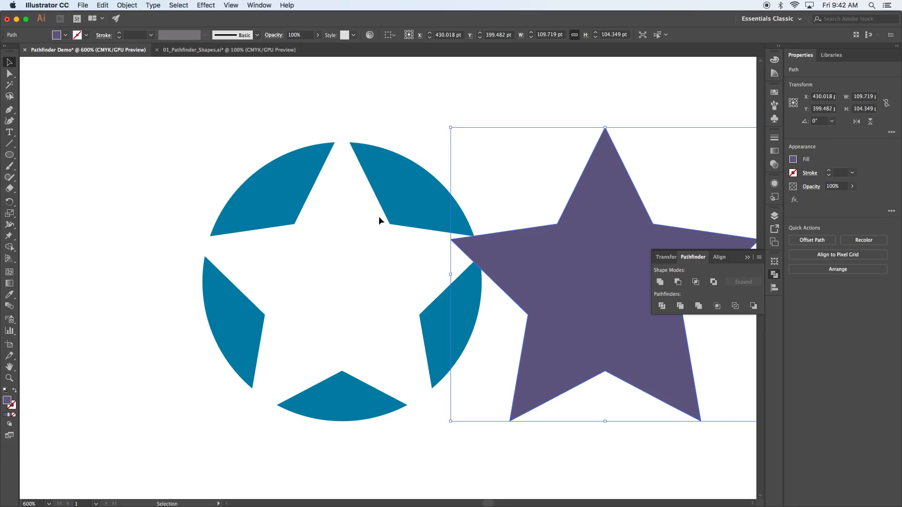
left_click_drag(578, 324, 312, 323)
key("super+z")
key("super+z")
key("super+z")
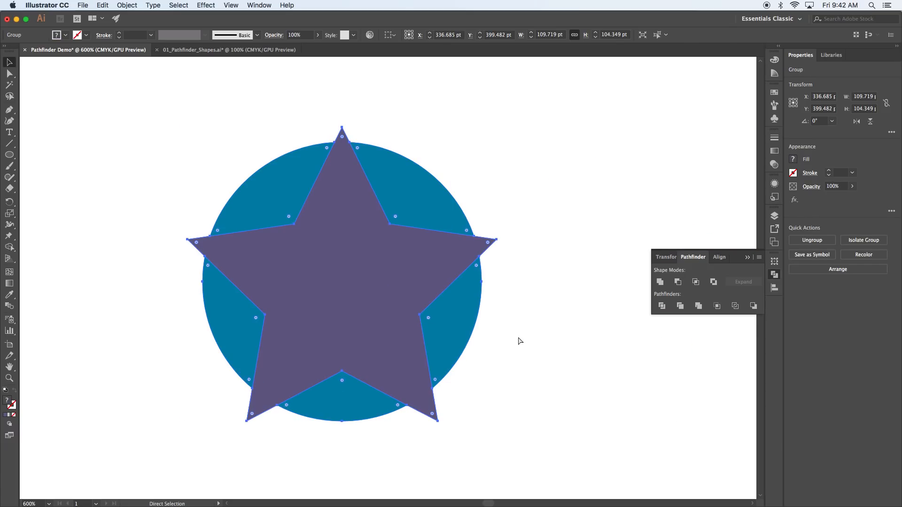
Step: Undo the trim, then merge the teal circle and purple star so only five star tips remain visible
key("super+z")
key("super+z")
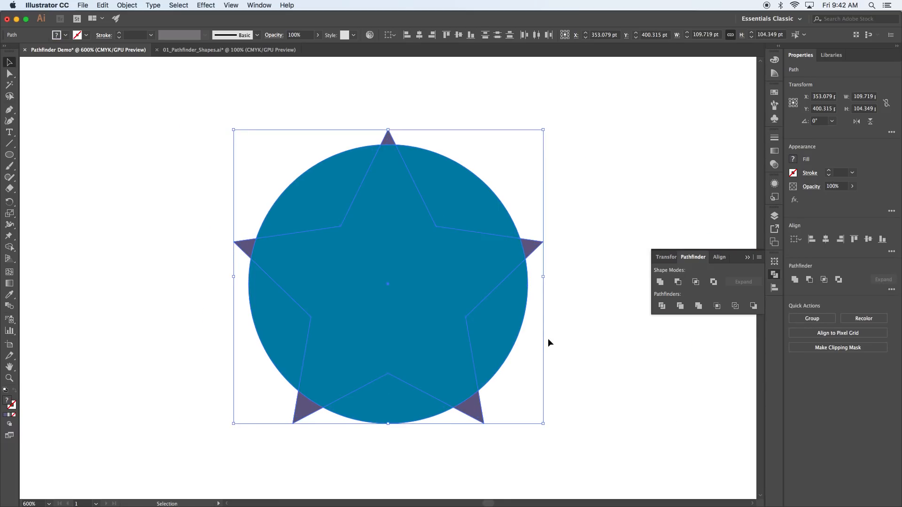
left_click(562, 342)
left_click_drag(567, 311, 365, 197)
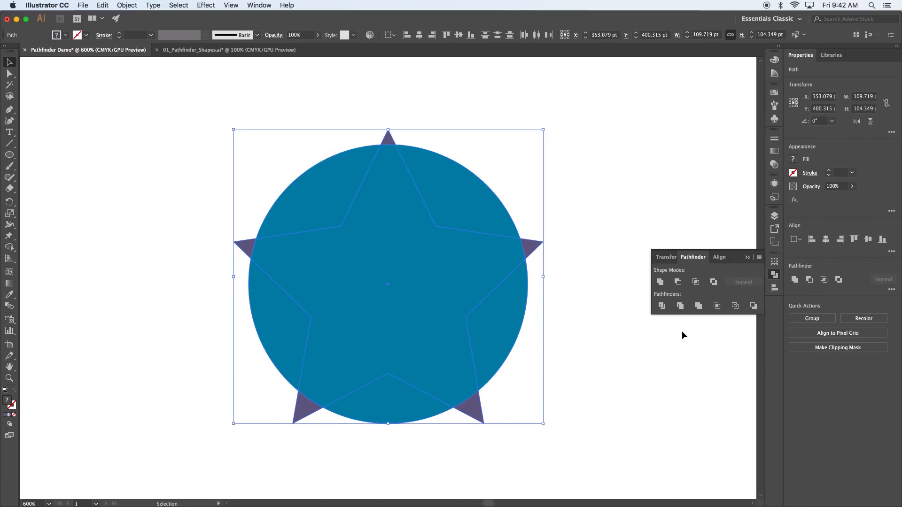
left_click(699, 306)
left_click(564, 271)
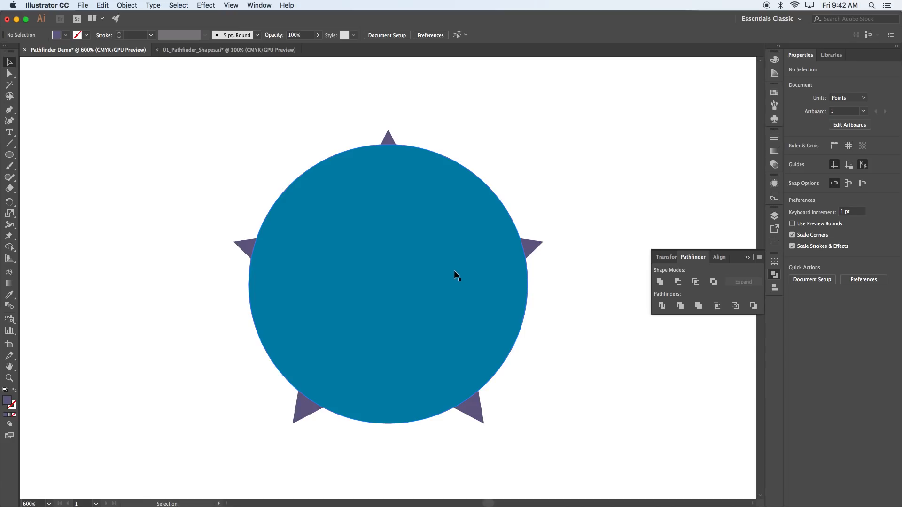
left_click_drag(454, 271, 363, 227)
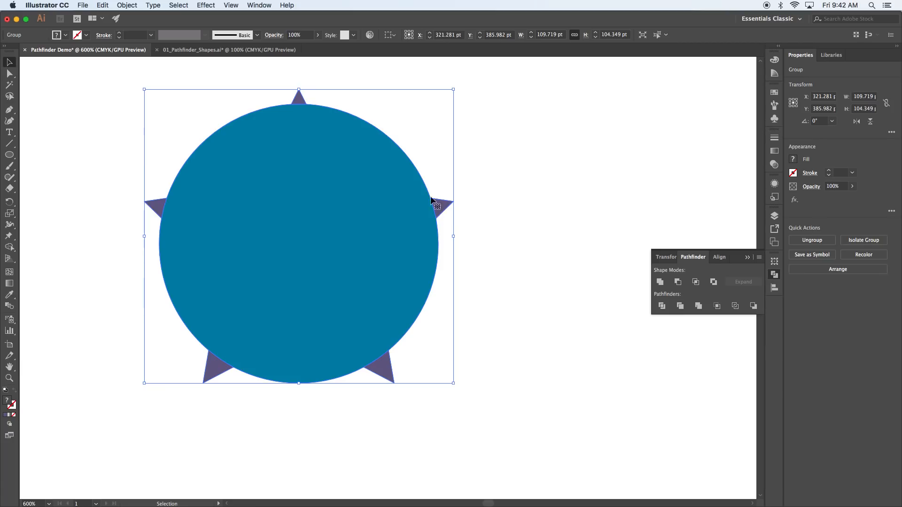
Step: Ungroup the merged shapes, drag the circle aside to check the star tips, then undo that move
right_click(405, 220)
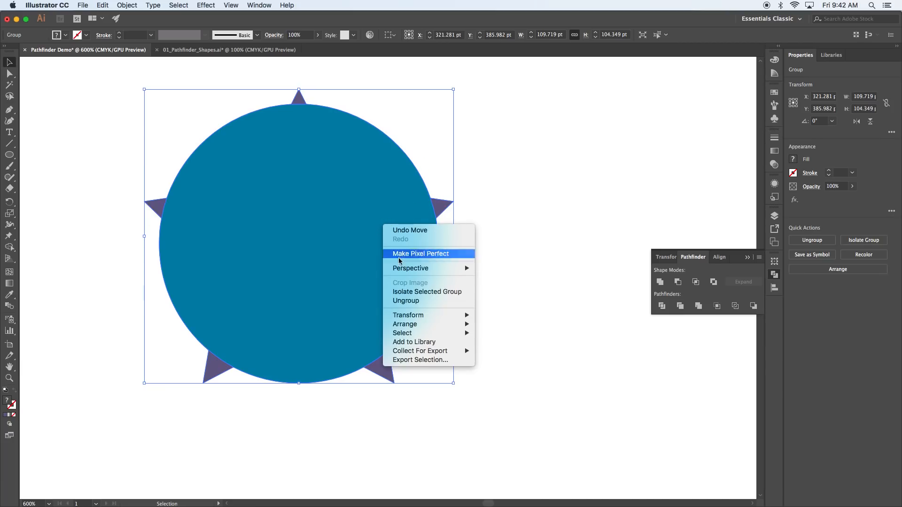
left_click(405, 300)
left_click(483, 292)
left_click_drag(352, 263, 604, 269)
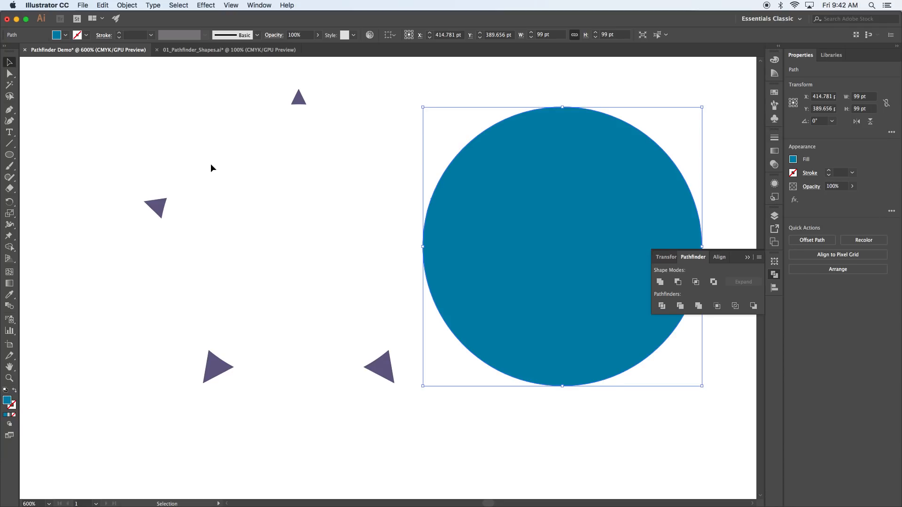
key("super+z")
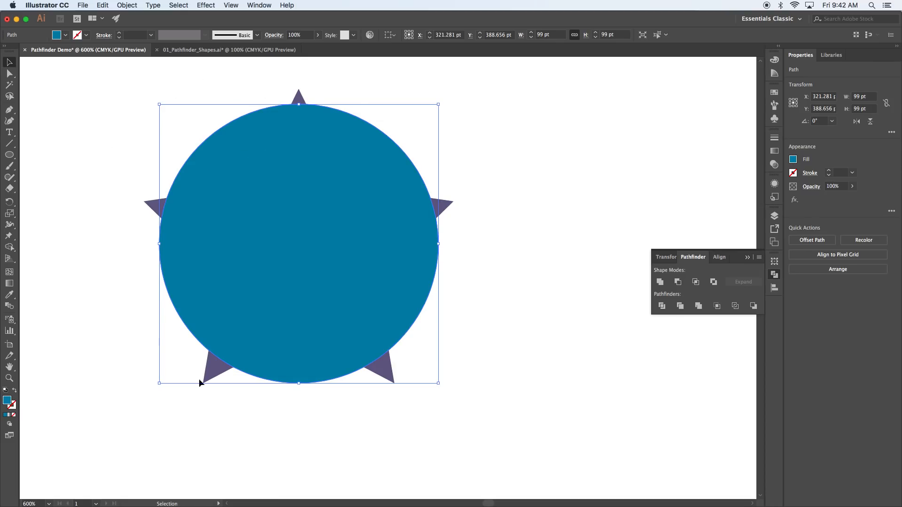
left_click(518, 352)
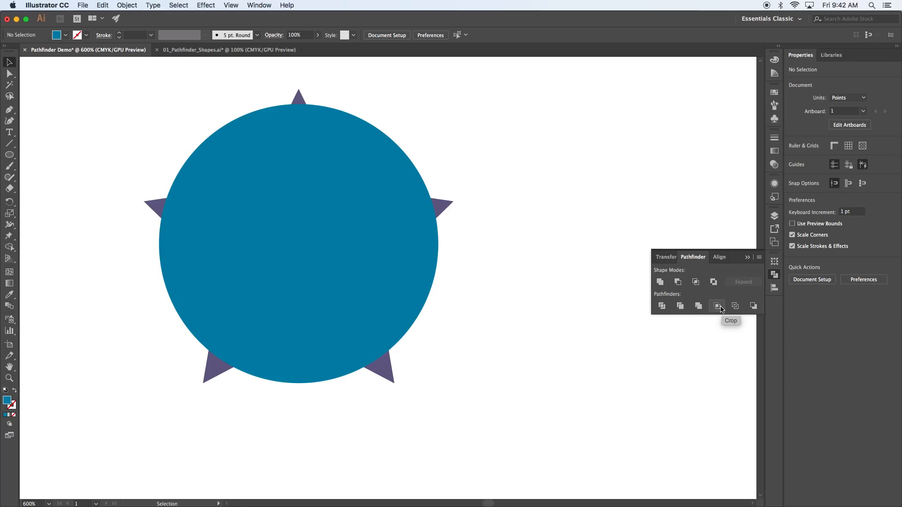
Step: Duplicate the top star and circle to the upper right and centre the copied circle over the star
key("super+minus")
key("super+minus")
key("super+minus")
key("super+minus")
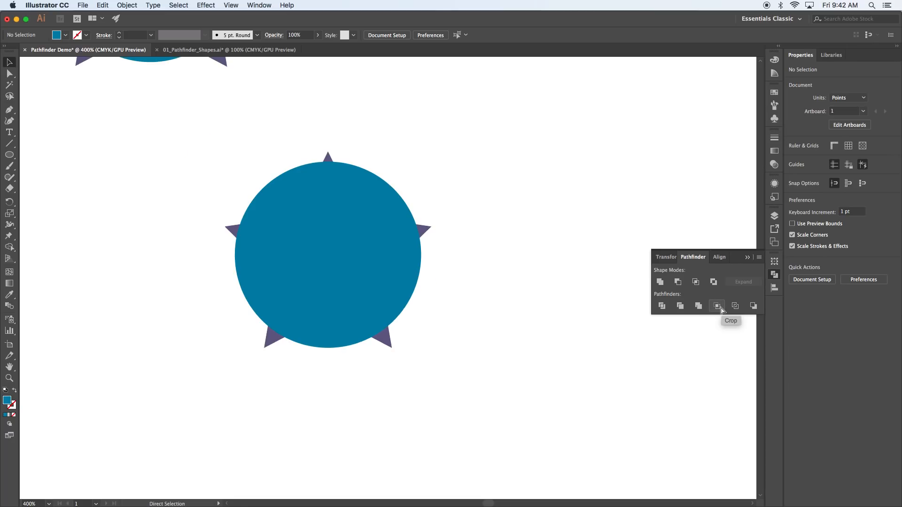
scroll(463, 191, "up", 5)
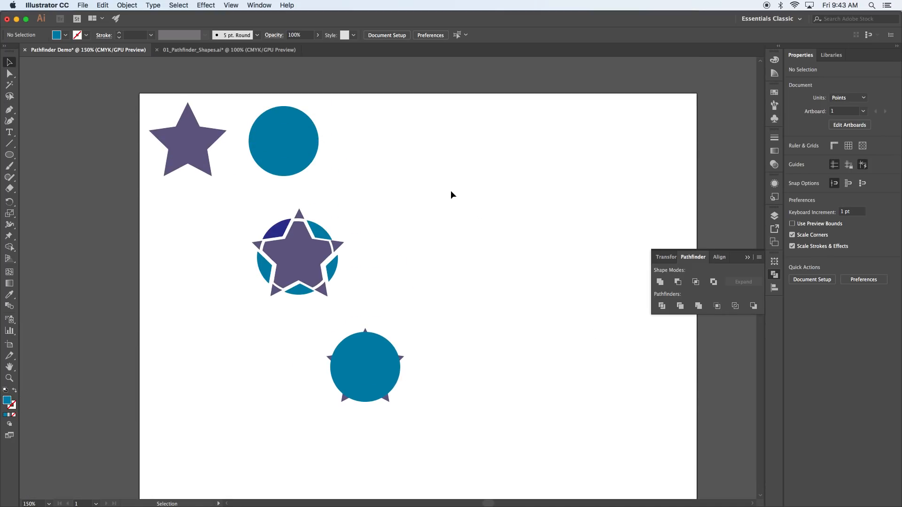
left_click_drag(388, 173, 462, 176)
left_click(509, 241)
left_click_drag(553, 184, 465, 181)
Step: Crop the copied star to the circle with Pathfinder Crop
left_click_drag(508, 101, 466, 235)
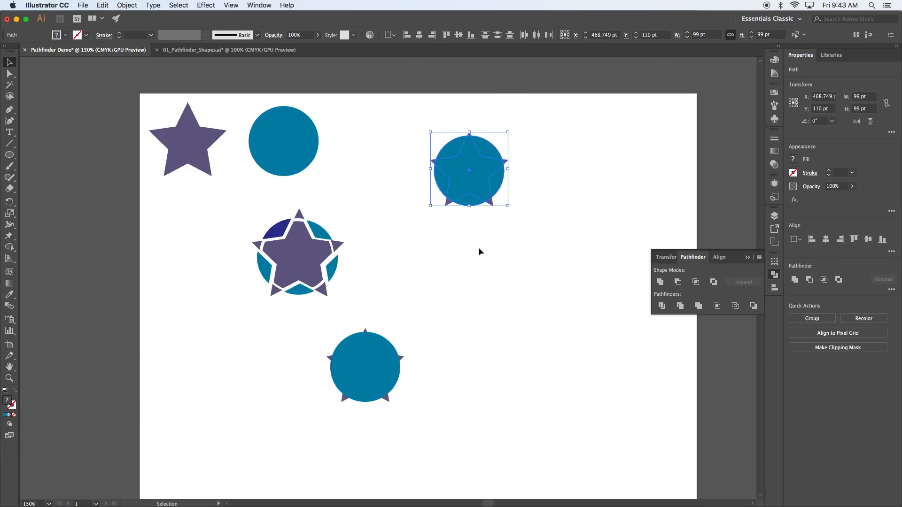
left_click(717, 306)
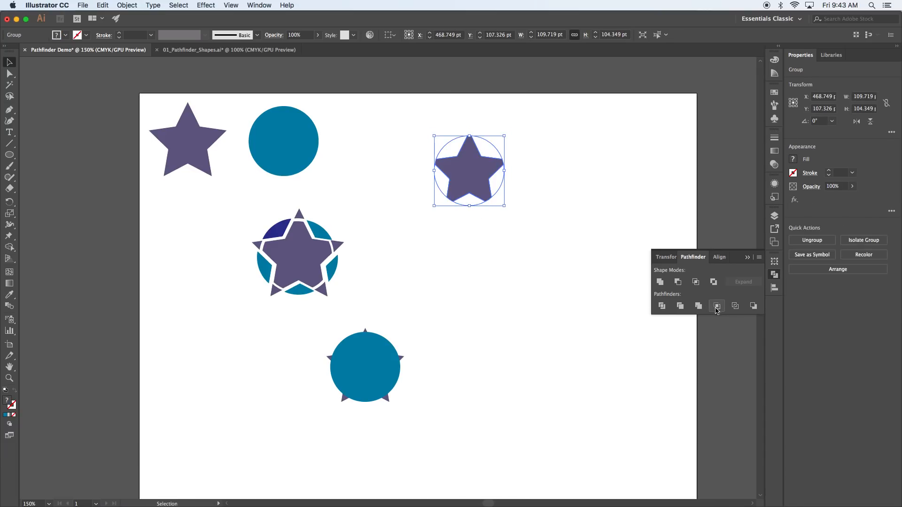
left_click(531, 248)
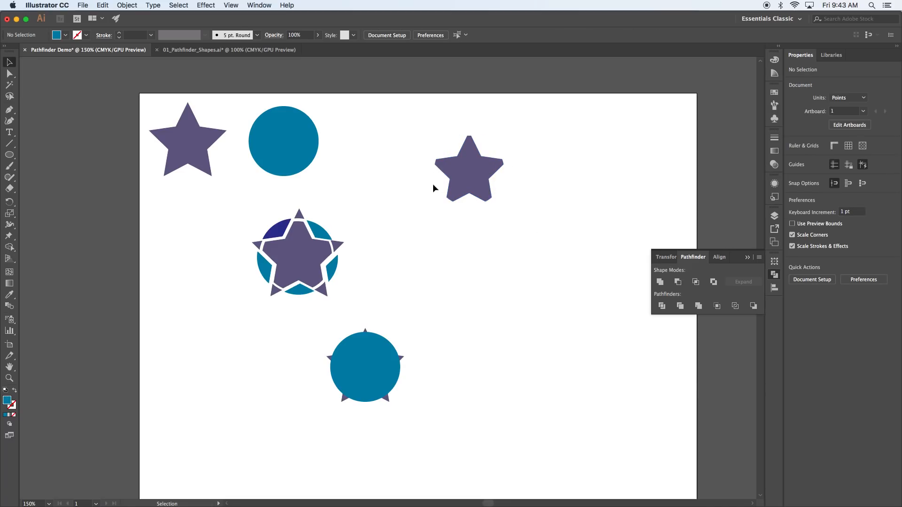
left_click(492, 173)
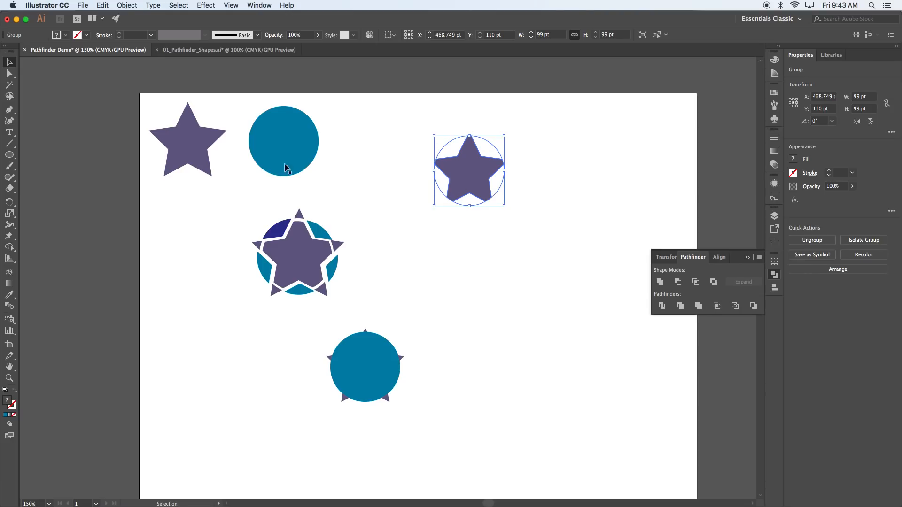
Step: Alt-drag a copy of the top star and circle down to the lower right
left_click_drag(345, 190, 146, 100)
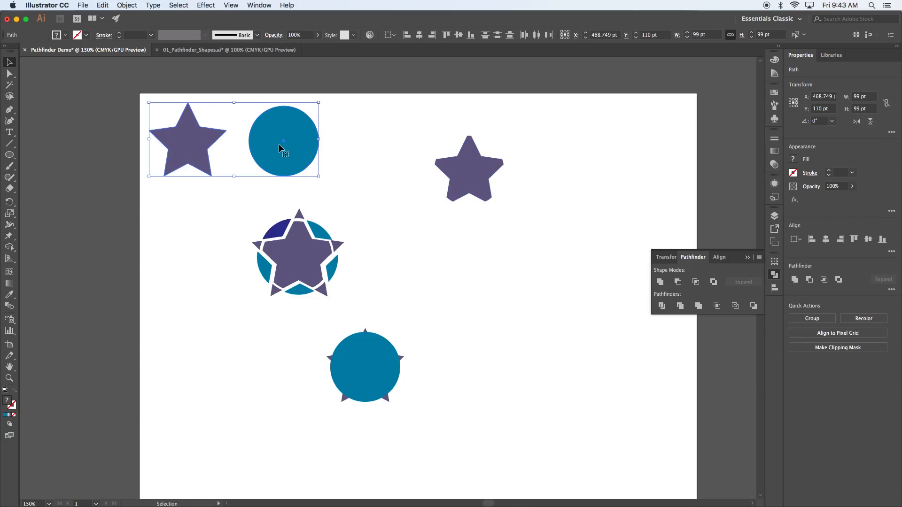
left_click_drag(278, 150, 529, 356)
left_click(605, 409)
Step: Apply Pathfinder Outline to the overlapping copied star and circle
left_click(532, 354)
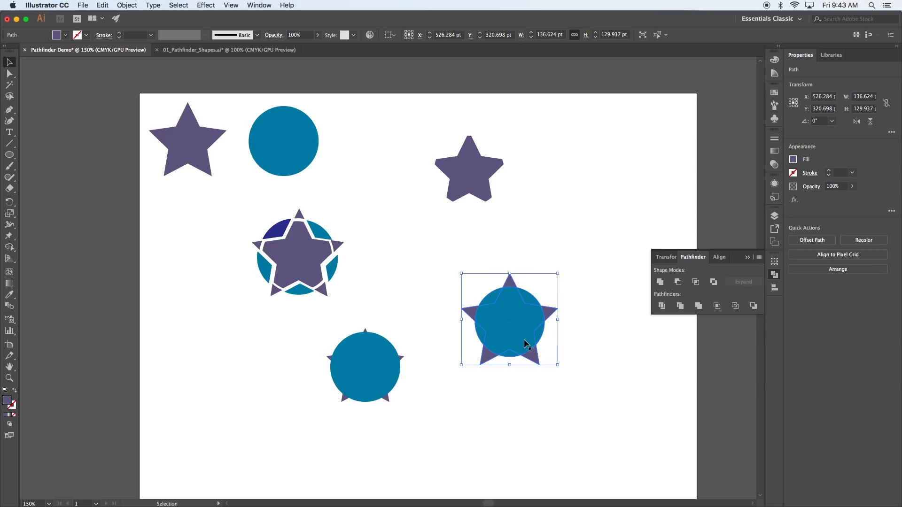
left_click(507, 313, "shift")
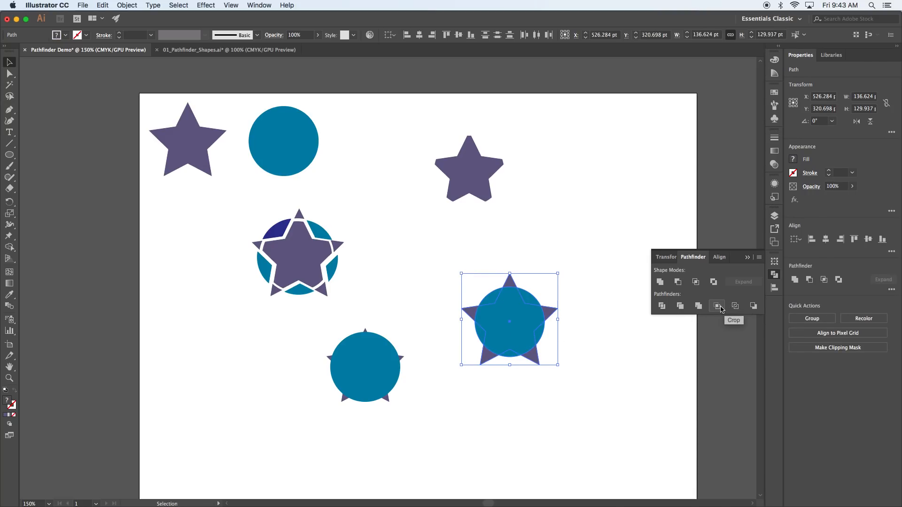
left_click(735, 307)
left_click(625, 360)
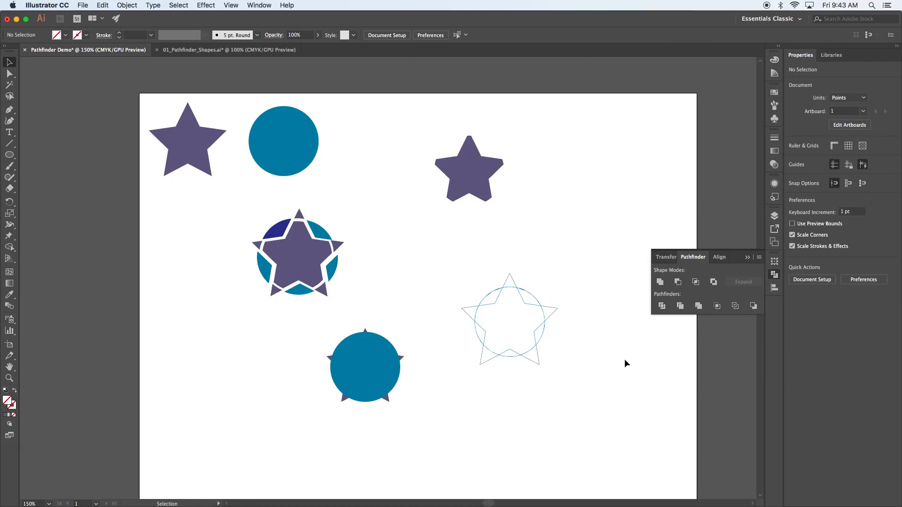
Step: Zoom in on the outlined star and circle and ungroup them
key("super+equal")
key("super+equal")
key("super+equal")
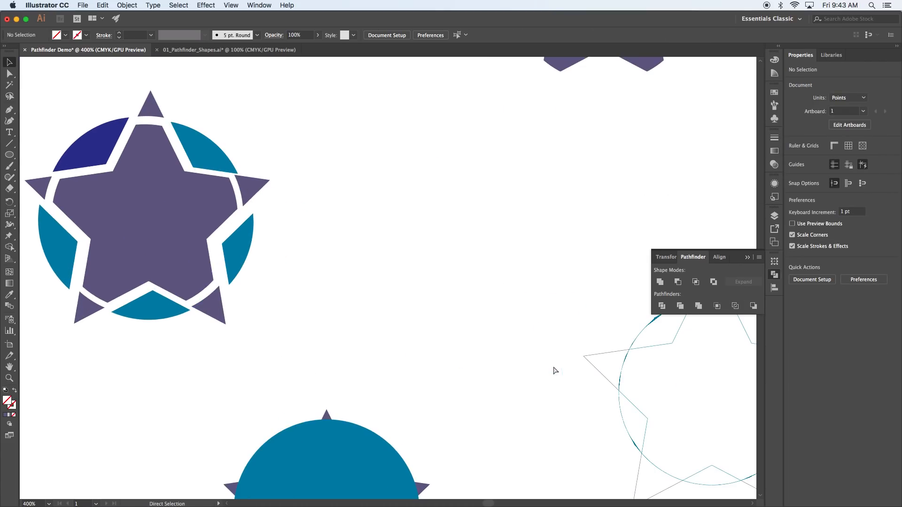
left_click_drag(565, 330, 249, 302)
left_click(341, 318)
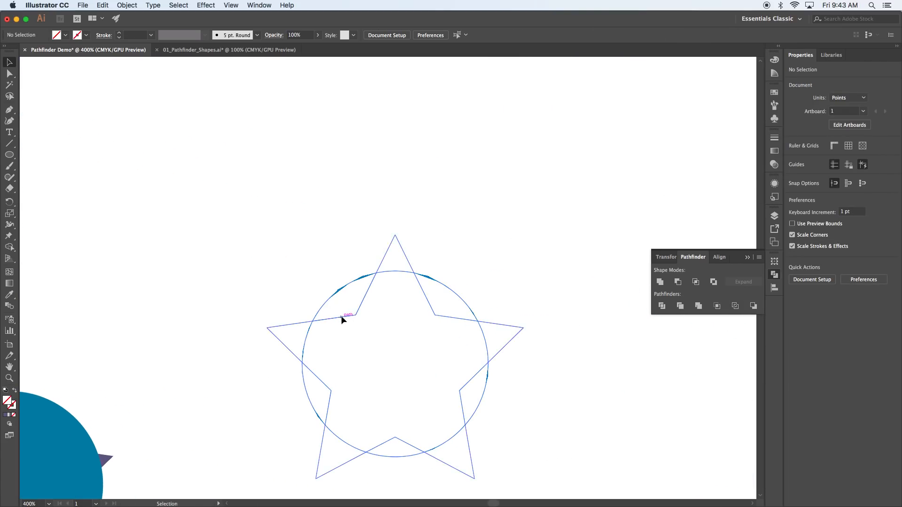
right_click(341, 318)
left_click(365, 396)
left_click(556, 275)
Step: Direct-select the star's upper-left edge and give its stroke the green swatch
key("a")
left_click(423, 292)
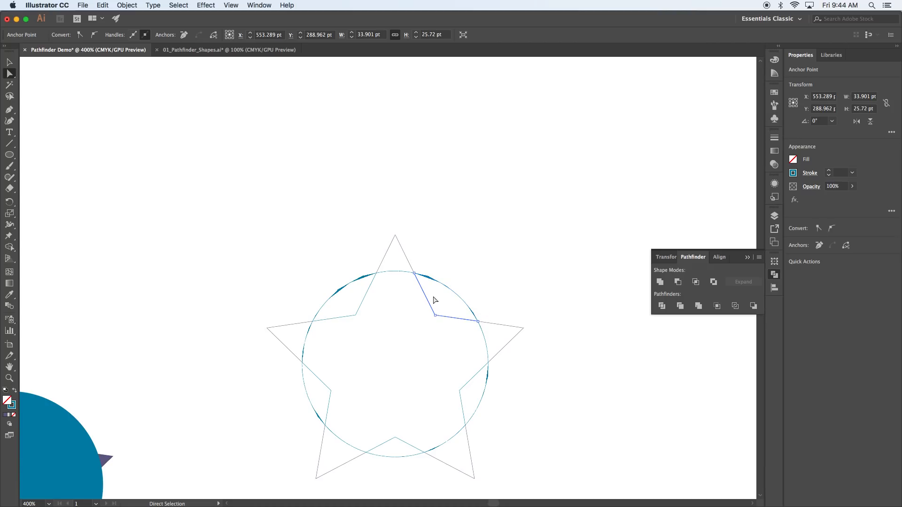
left_click(367, 295)
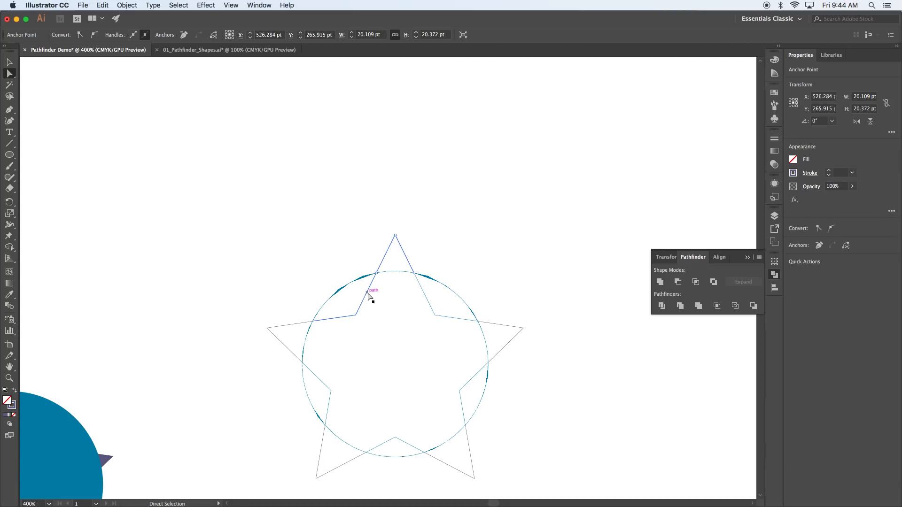
left_click(775, 94)
left_click(664, 108)
left_click(697, 117)
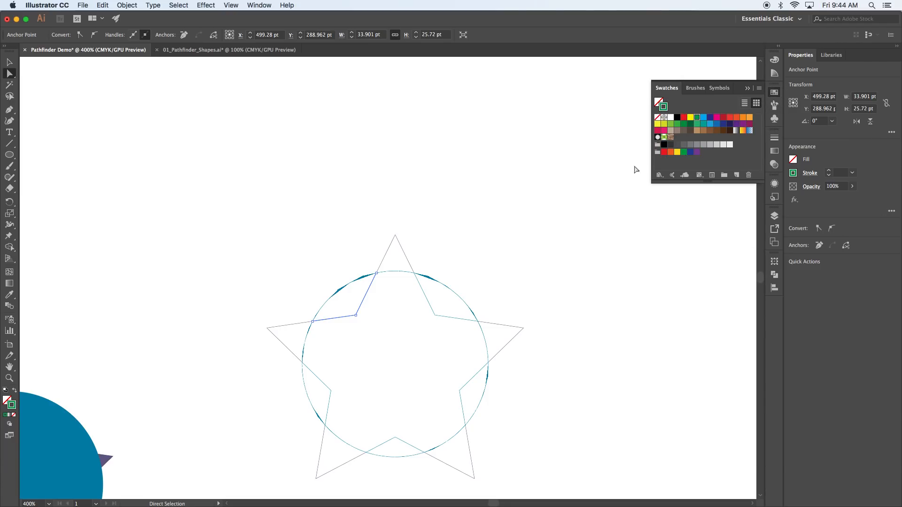
Step: Raise the green edge's stroke weight to 4 pt, then zoom out to the whole artboard
left_click(774, 137)
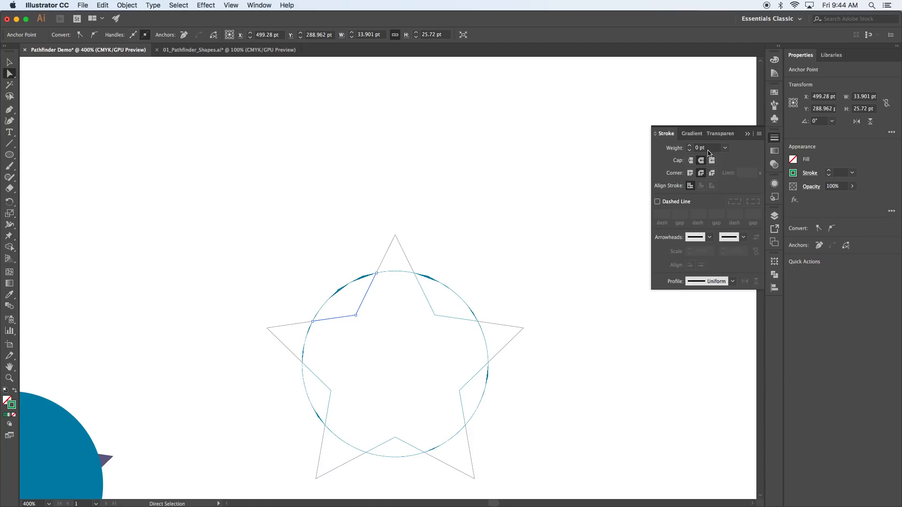
left_click(692, 146)
left_click(692, 146)
left_click(692, 146)
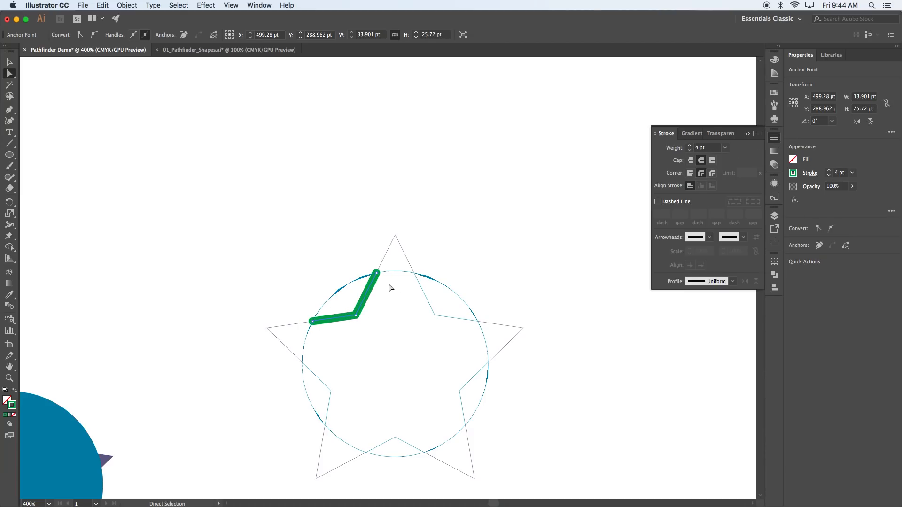
left_click(520, 282)
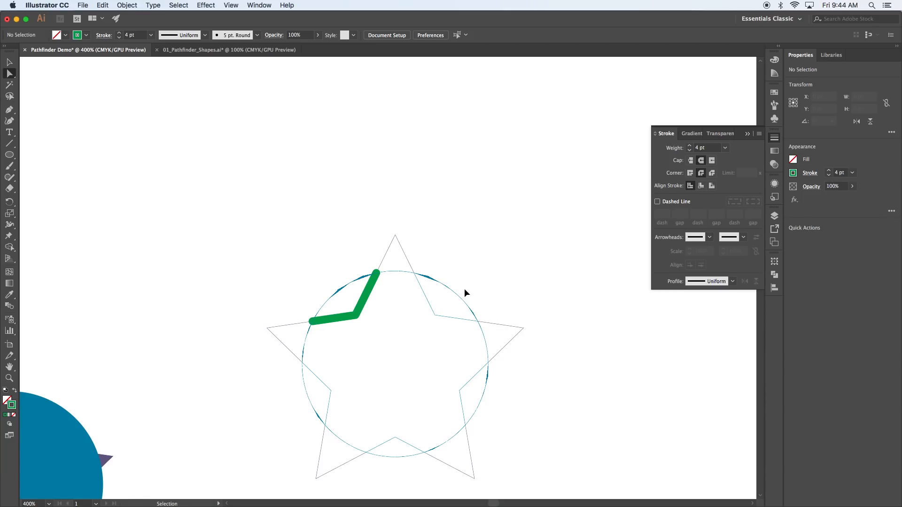
key("super+minus")
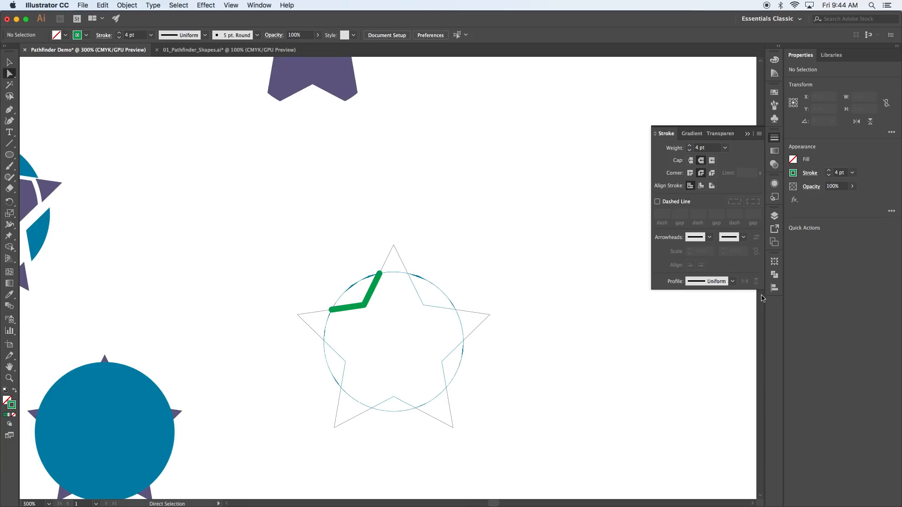
left_click(775, 275)
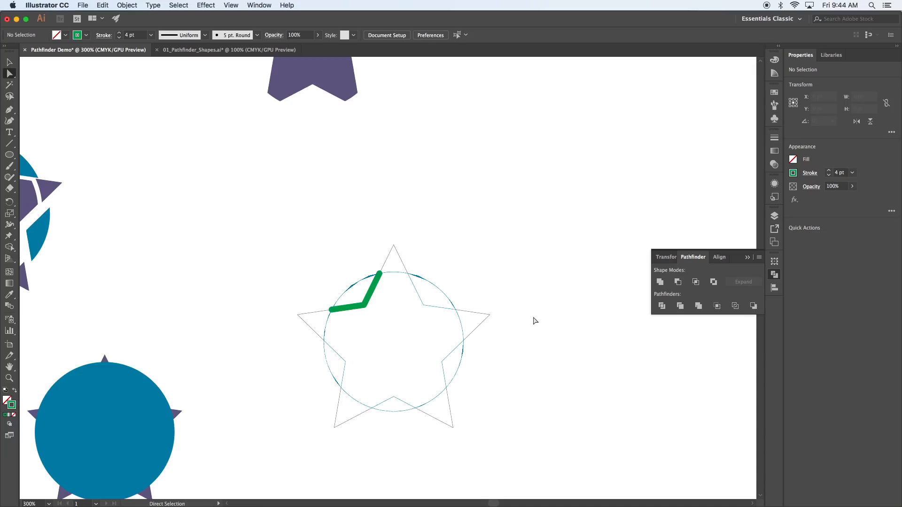
key("super+minus")
key("super+minus")
key("super+minus")
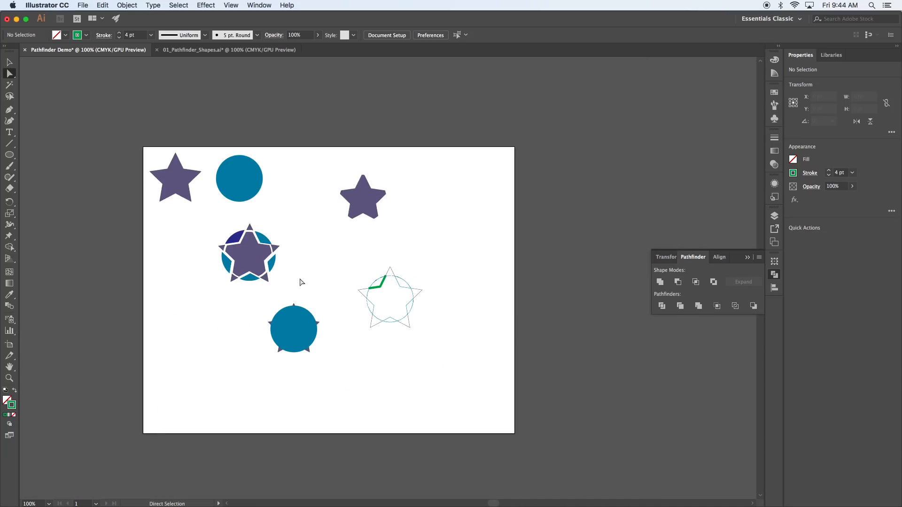
Step: Copy the original star and circle to the artboard's bottom left, with the circle over the star
left_click_drag(319, 279, 263, 358)
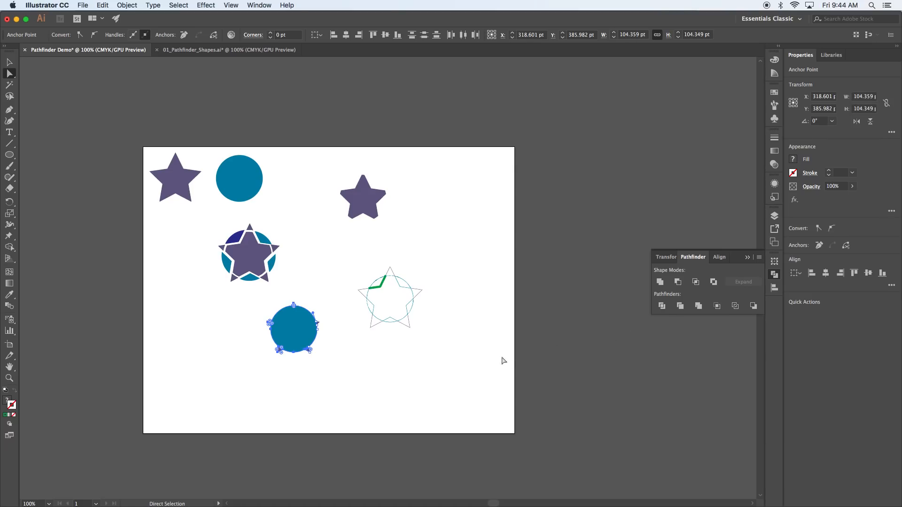
left_click(387, 367)
key("v")
left_click_drag(259, 208, 196, 397)
key("super+shift+a")
left_click_drag(276, 401, 214, 407)
Step: Apply Pathfinder Minus Back to cut the star shape out of the bottom-left circle
left_click(223, 354)
left_click_drag(222, 355, 167, 427)
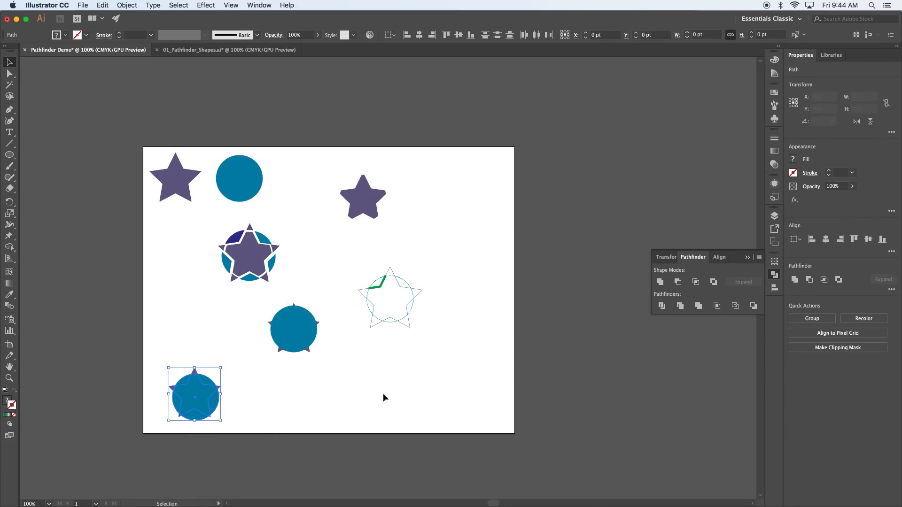
left_click(753, 306)
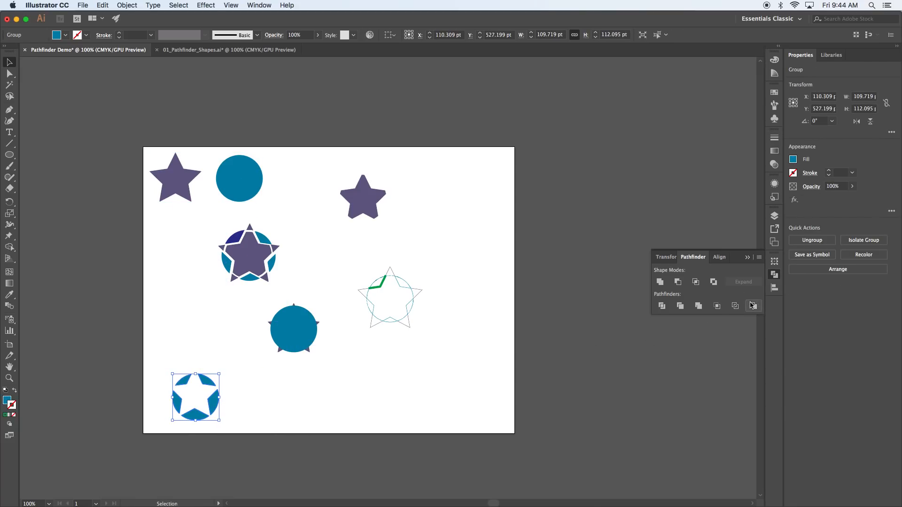
left_click(356, 382)
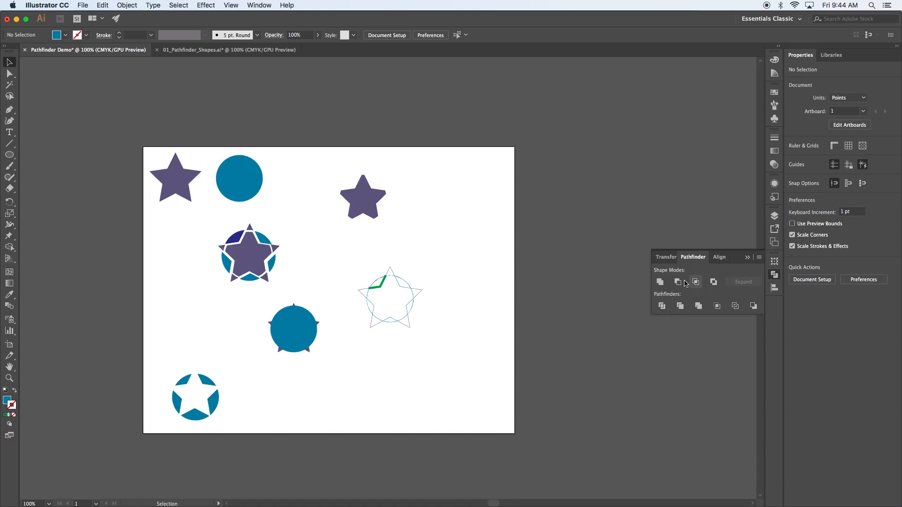
Step: In 01_Pathfinder_Shapes.ai, copy row 1's star and circle into the third square and unite them
left_click(221, 51)
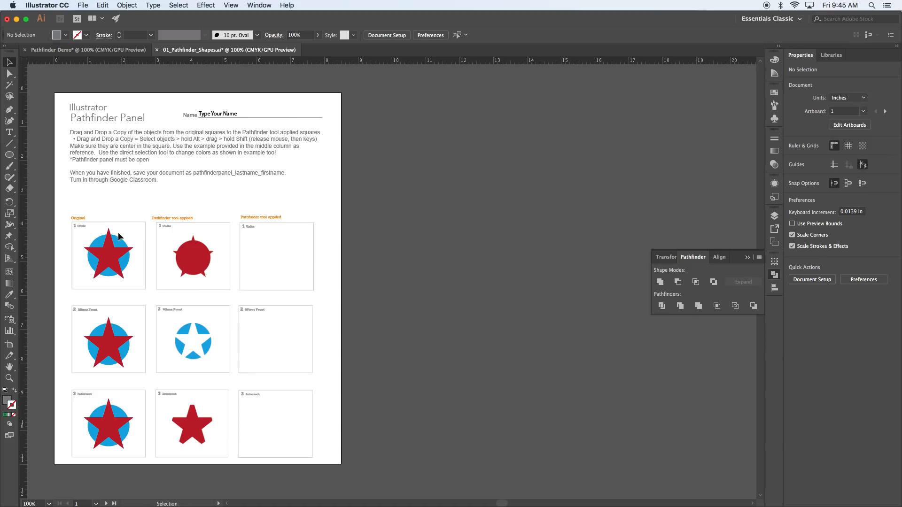
left_click_drag(133, 235, 88, 270)
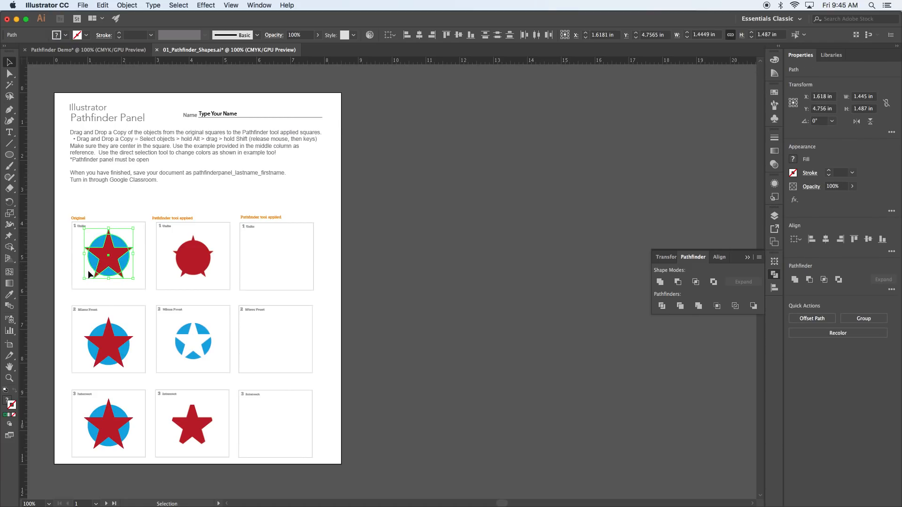
left_click_drag(110, 258, 273, 262)
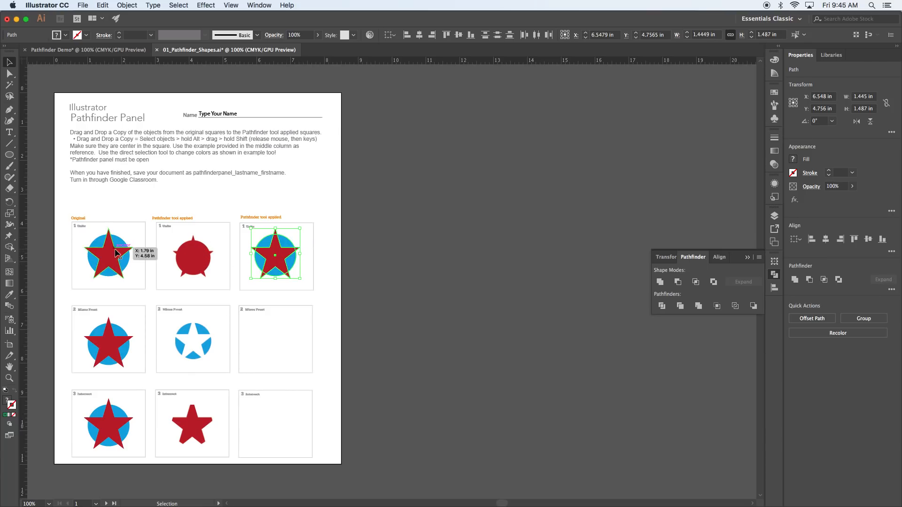
left_click(662, 283)
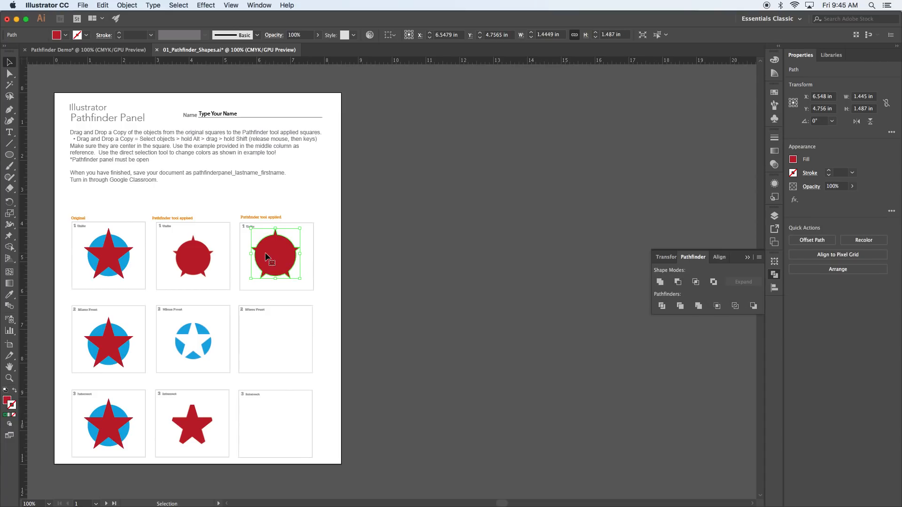
left_click(358, 282)
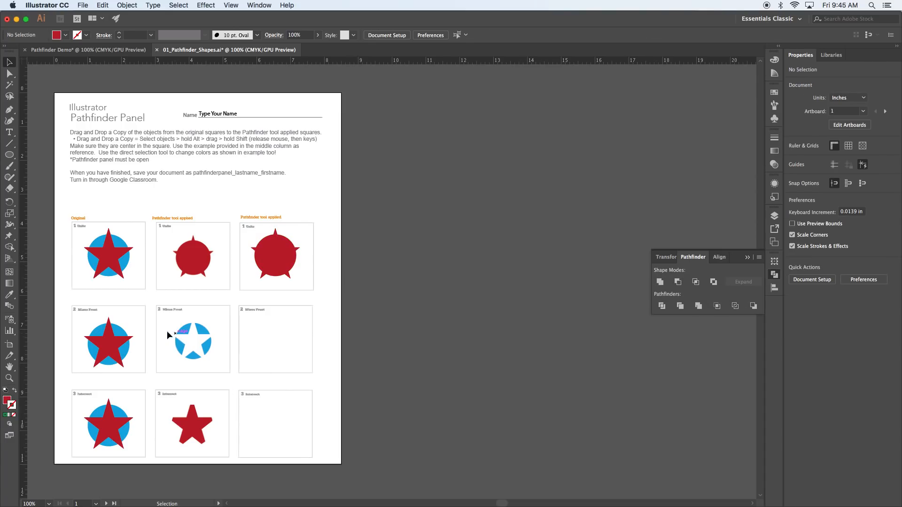
key("space")
left_click_drag(229, 407, 233, 226)
left_click_drag(246, 393, 238, 238)
key("space")
left_click_drag(207, 369, 211, 293)
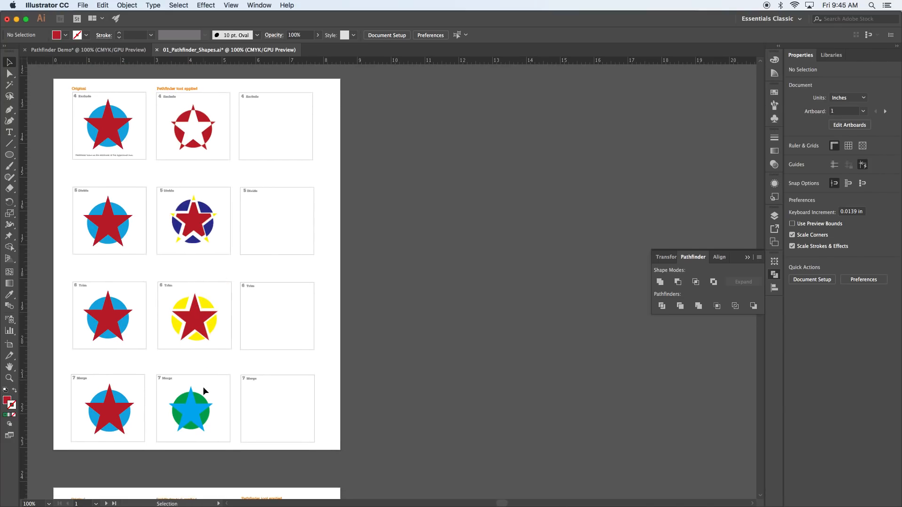
key("space")
left_click_drag(221, 354, 228, 210)
key("space")
left_click_drag(237, 449, 221, 207)
left_click_drag(242, 374, 254, 285)
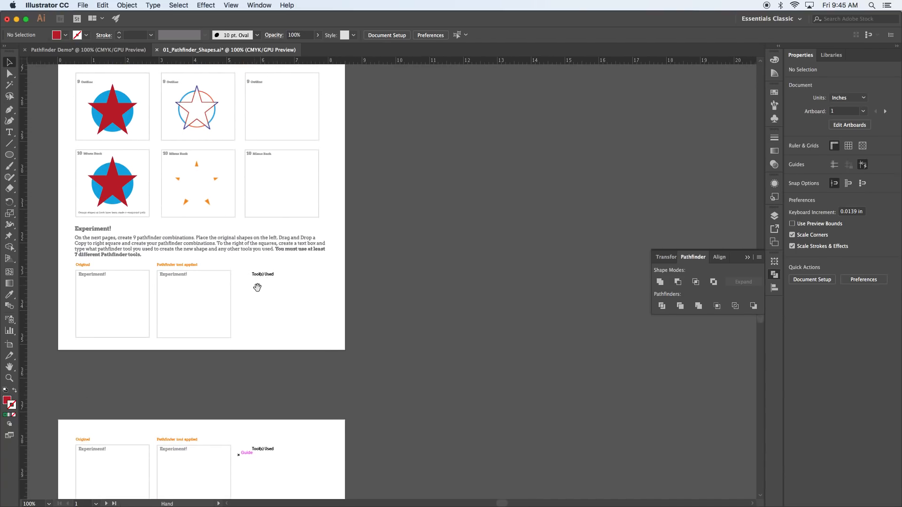
key("space")
left_click_drag(277, 445, 320, 324)
key("space")
key("space")
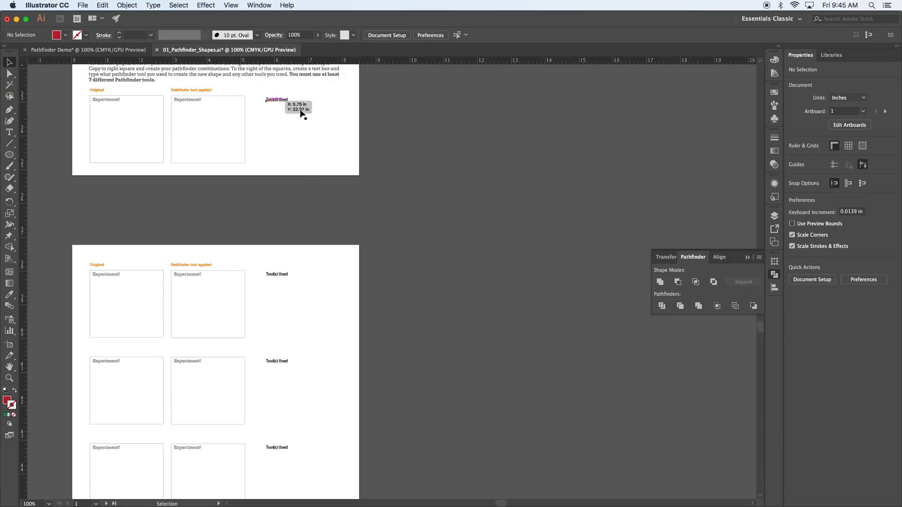
key("space")
mouse_move(310, 306)
left_mouse_down()
mouse_move(317, 147)
mouse_move(348, 368)
left_mouse_up()
key("space")
key("space")
left_click_drag(342, 221, 365, 388)
left_click_drag(348, 159, 343, 343)
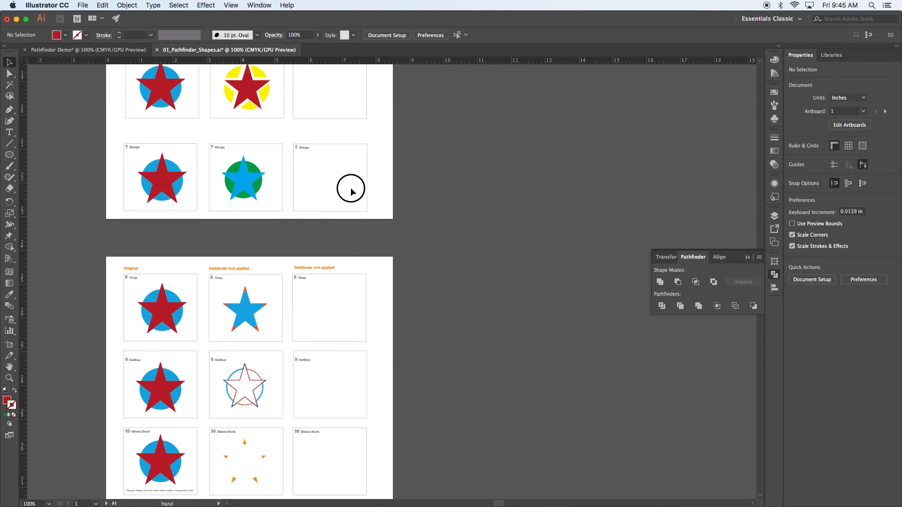
left_click_drag(348, 188, 356, 346)
left_click_drag(342, 237, 344, 371)
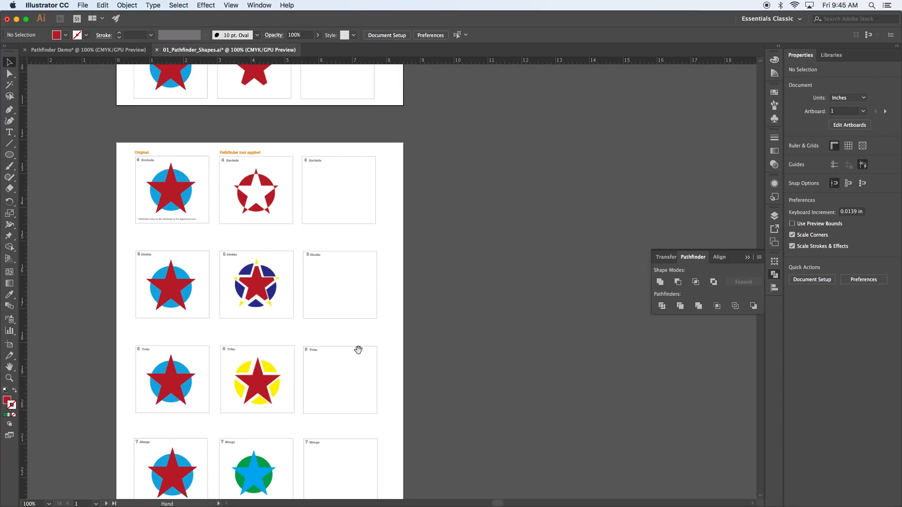
left_click_drag(360, 184, 380, 425)
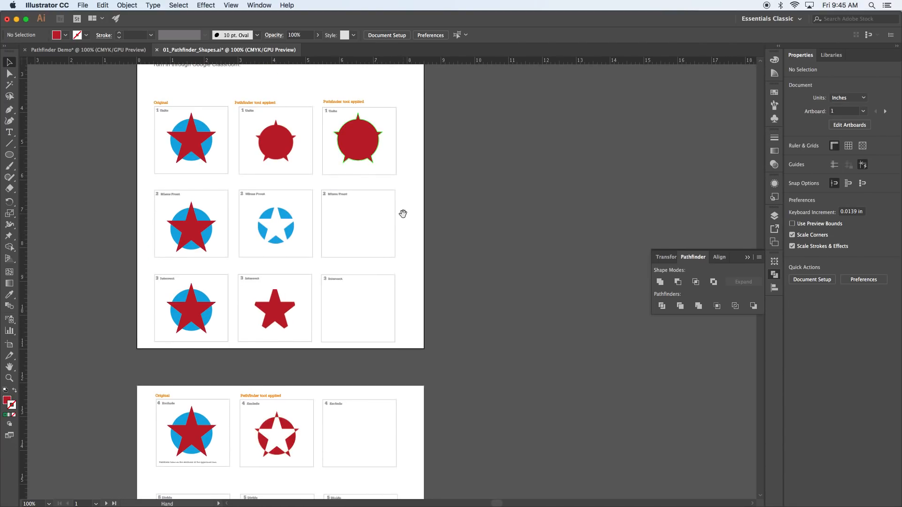